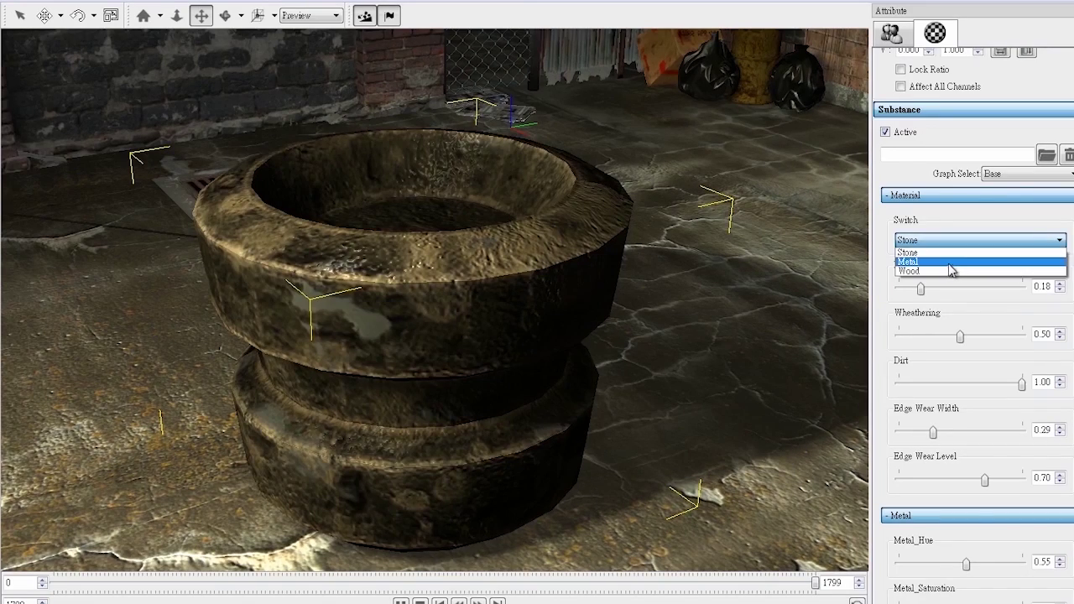
Switch the Substance material of the stone basin to Metal and finish with Wood.
{"action": "left_click", "coordinate": [952, 263]}
{"action": "left_click", "coordinate": [942, 273]}
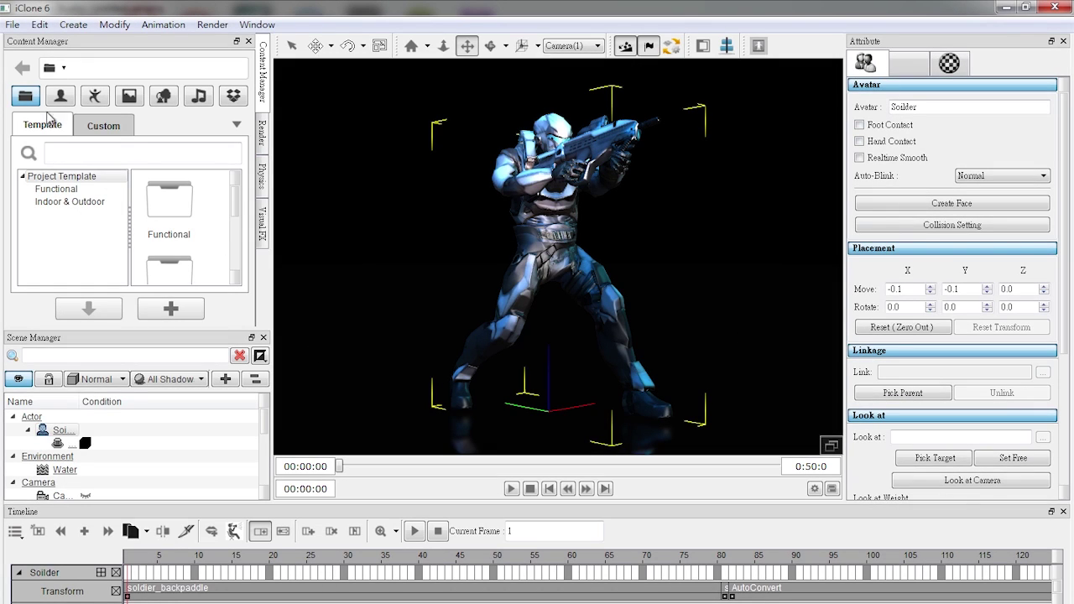
View the Render settings, the Visual FX settings and the lights in the scene list.
{"action": "left_click", "coordinate": [263, 134]}
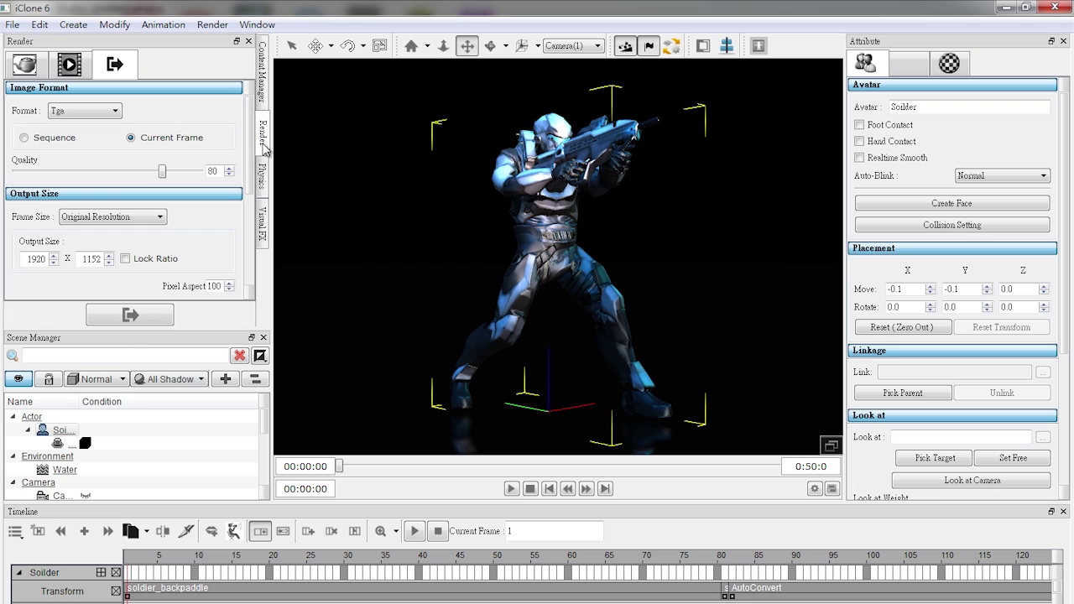
{"action": "left_click", "coordinate": [264, 235]}
{"action": "left_click_drag", "start_coordinate": [262, 422], "coordinate": [267, 457]}
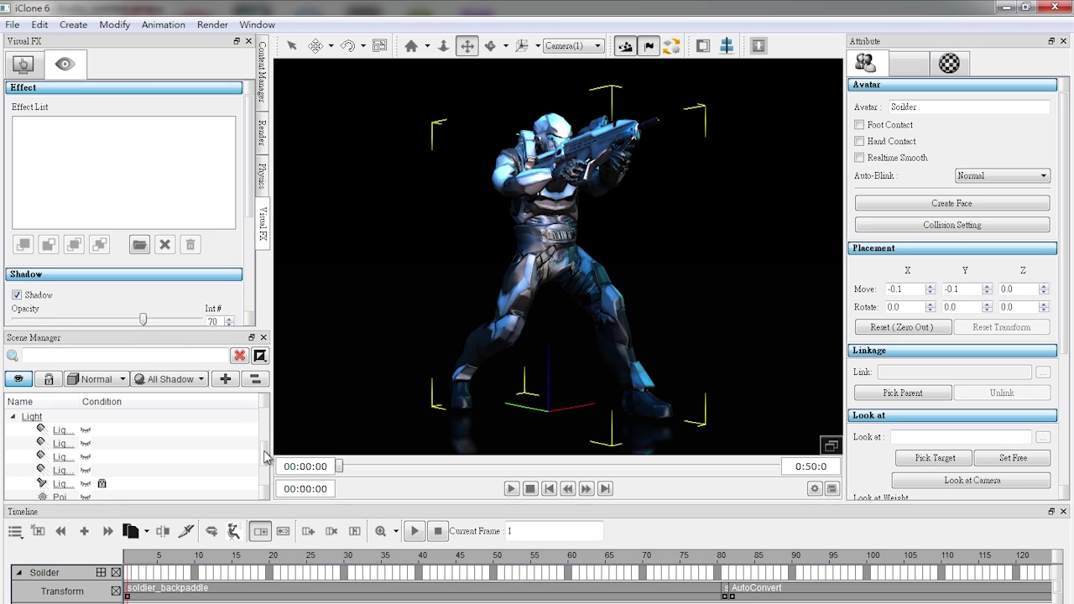
Switch the workspace layout to the Animation preset.
{"action": "left_click", "coordinate": [257, 24]}
{"action": "mouse_move", "coordinate": [285, 42]}
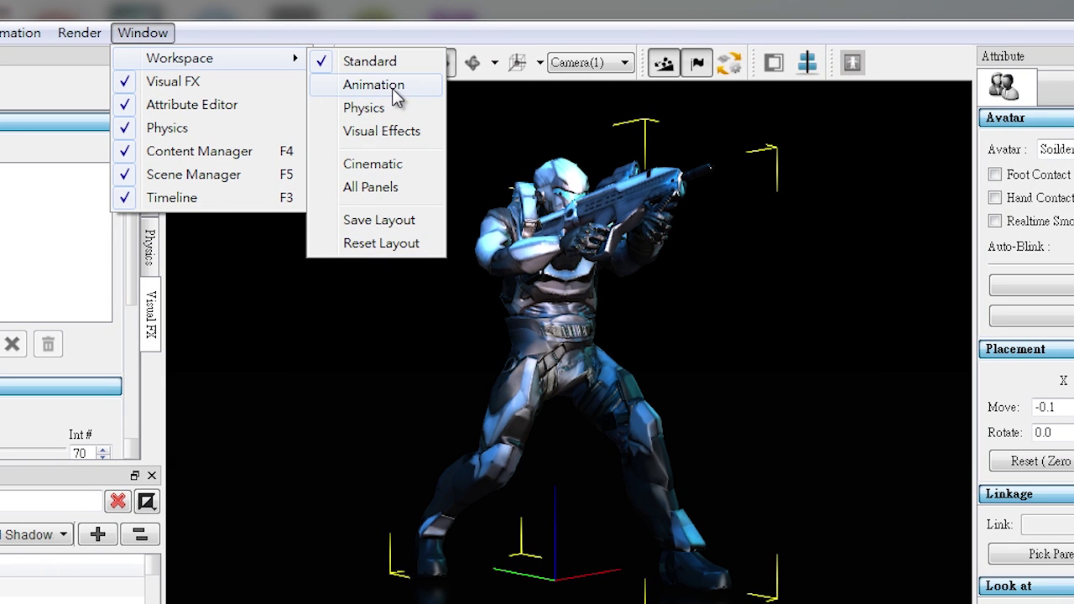
{"action": "left_click", "coordinate": [373, 85]}
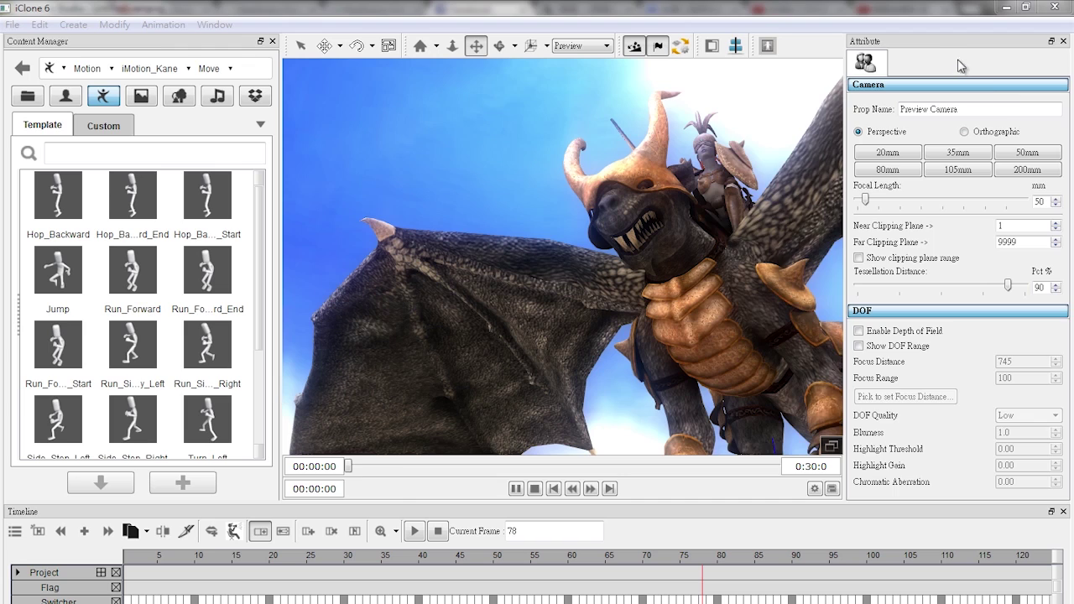
Dock the Attribute panel in the Content Manager's place, and float, enlarge and close the Content Manager.
{"action": "left_click_drag", "start_coordinate": [957, 44], "coordinate": [185, 49]}
{"action": "left_click_drag", "start_coordinate": [185, 156], "coordinate": [392, 154]}
{"action": "left_click_drag", "start_coordinate": [493, 281], "coordinate": [760, 280]}
{"action": "left_click_drag", "start_coordinate": [626, 506], "coordinate": [587, 573]}
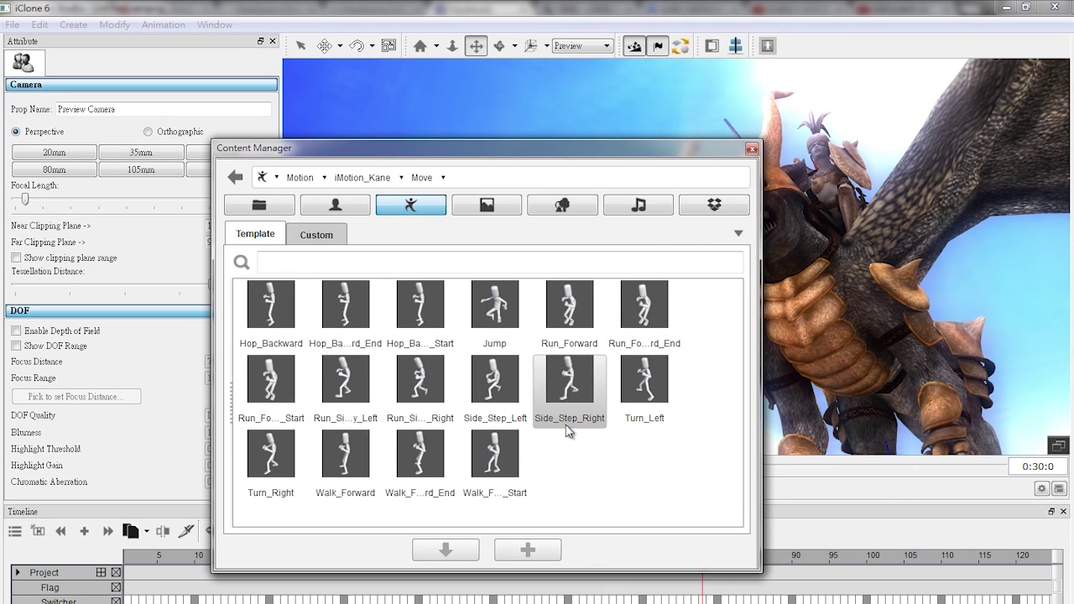
{"action": "left_click", "coordinate": [752, 150]}
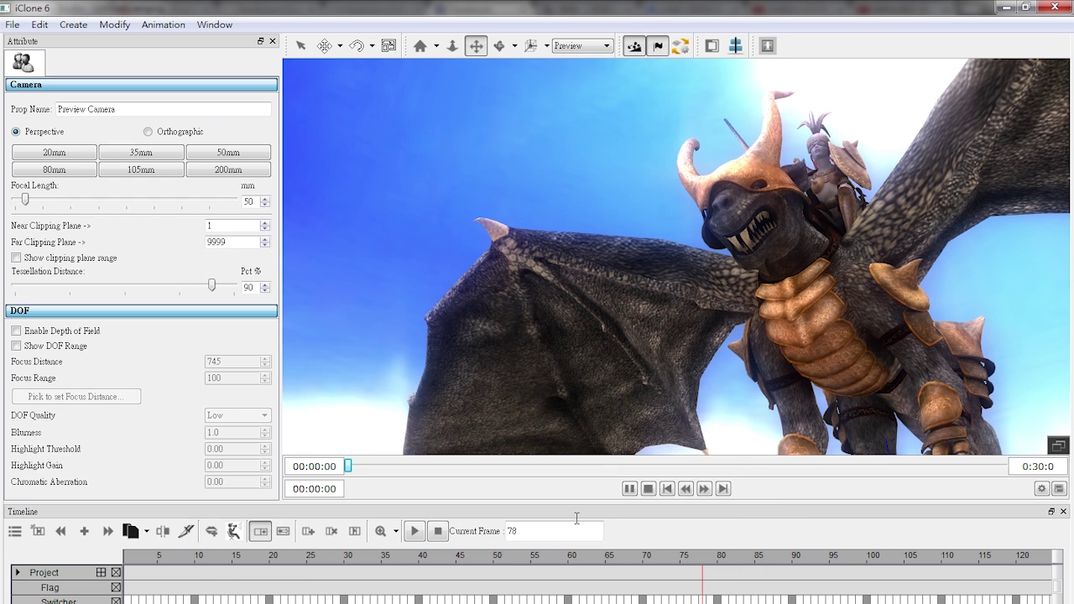
Undock and close the Timeline, and dock the Scene Manager below the Attribute panel.
{"action": "left_click_drag", "start_coordinate": [576, 513], "coordinate": [562, 372]}
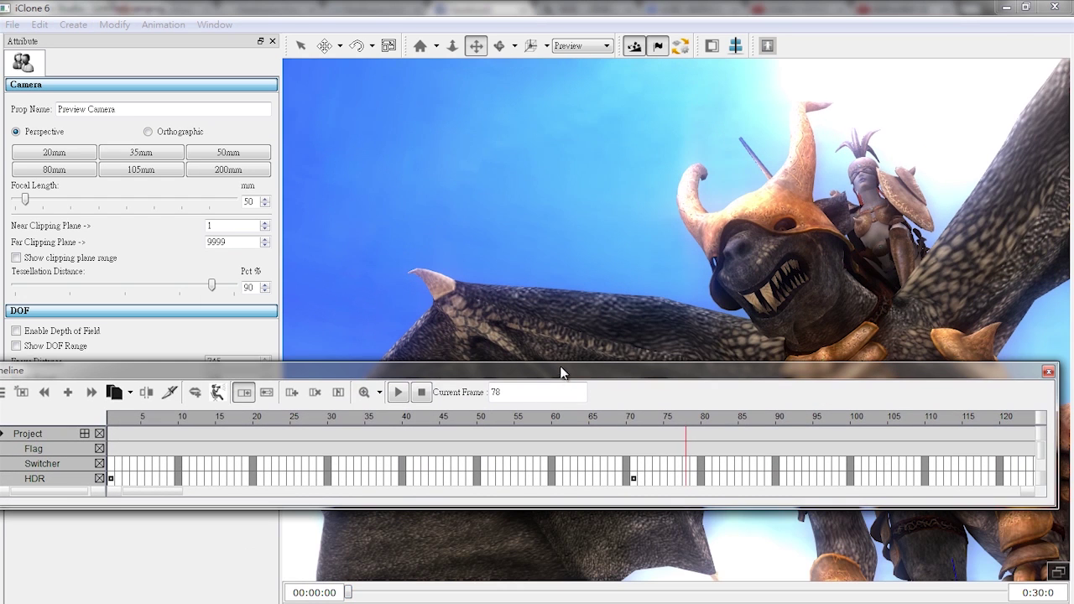
{"action": "left_click", "coordinate": [1048, 372]}
{"action": "left_click", "coordinate": [214, 25]}
{"action": "left_click", "coordinate": [251, 124]}
{"action": "left_click_drag", "start_coordinate": [33, 38], "coordinate": [109, 535]}
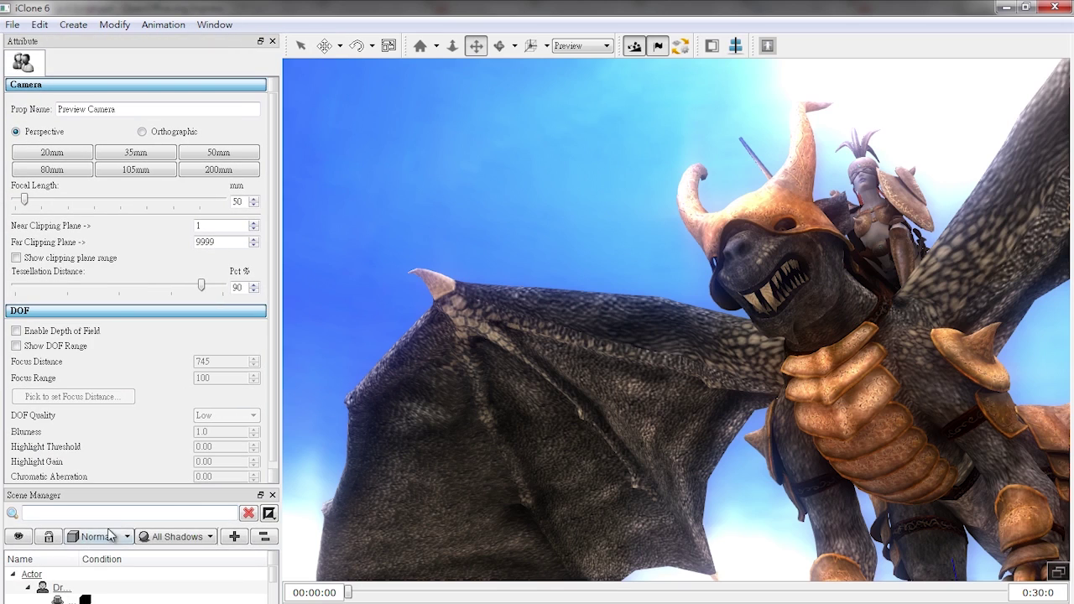
{"action": "left_click", "coordinate": [214, 24]}
{"action": "mouse_move", "coordinate": [319, 42]}
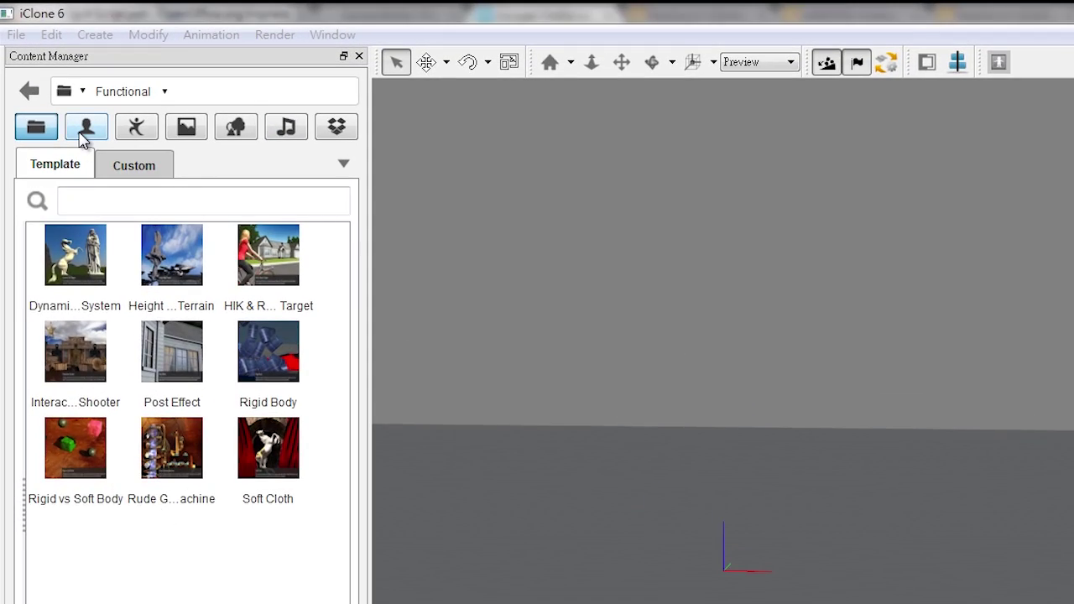
Browse the content library's avatar, motion, scene, set and media categories.
{"action": "left_click", "coordinate": [82, 136]}
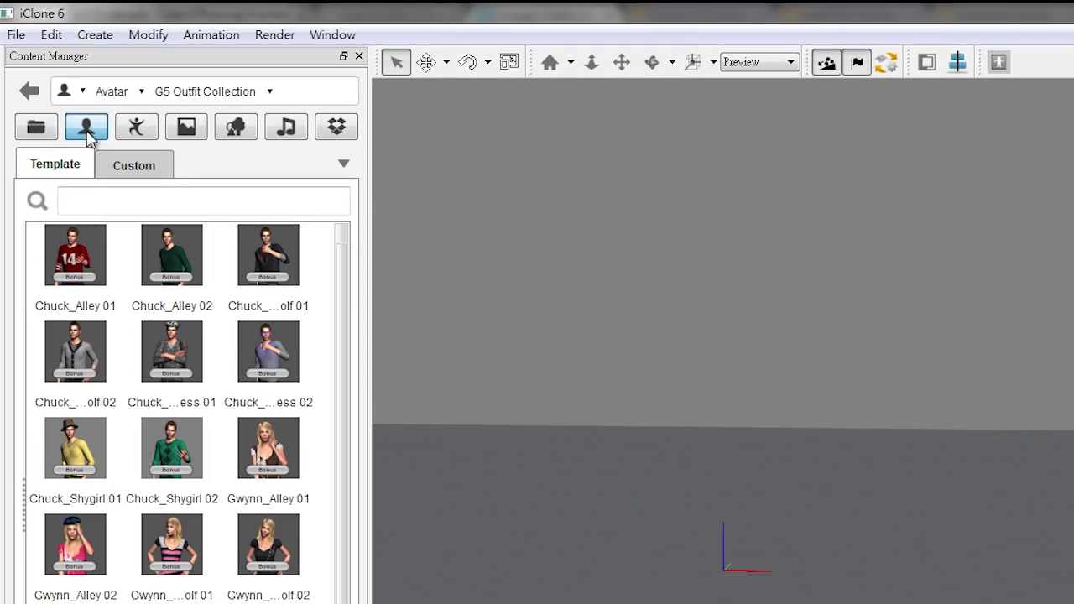
{"action": "left_click", "coordinate": [140, 131]}
{"action": "left_click", "coordinate": [190, 131]}
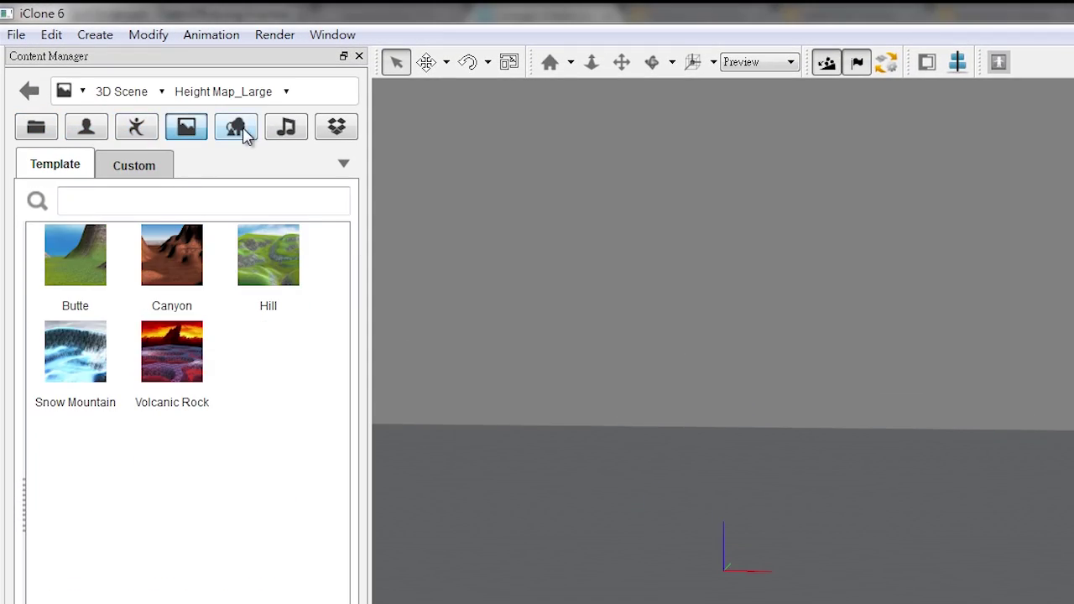
{"action": "left_click", "coordinate": [245, 136]}
{"action": "left_click", "coordinate": [291, 134]}
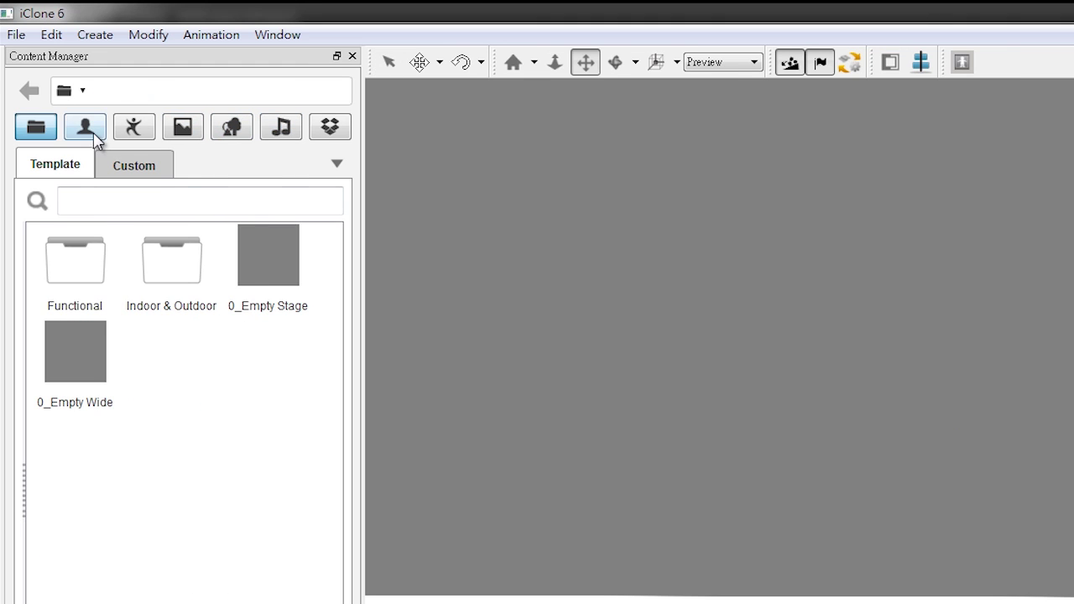
Load the blue Elven Assasin avatar from the Elven Assasin folder into the scene.
{"action": "left_click", "coordinate": [94, 135]}
{"action": "left_click", "coordinate": [143, 93]}
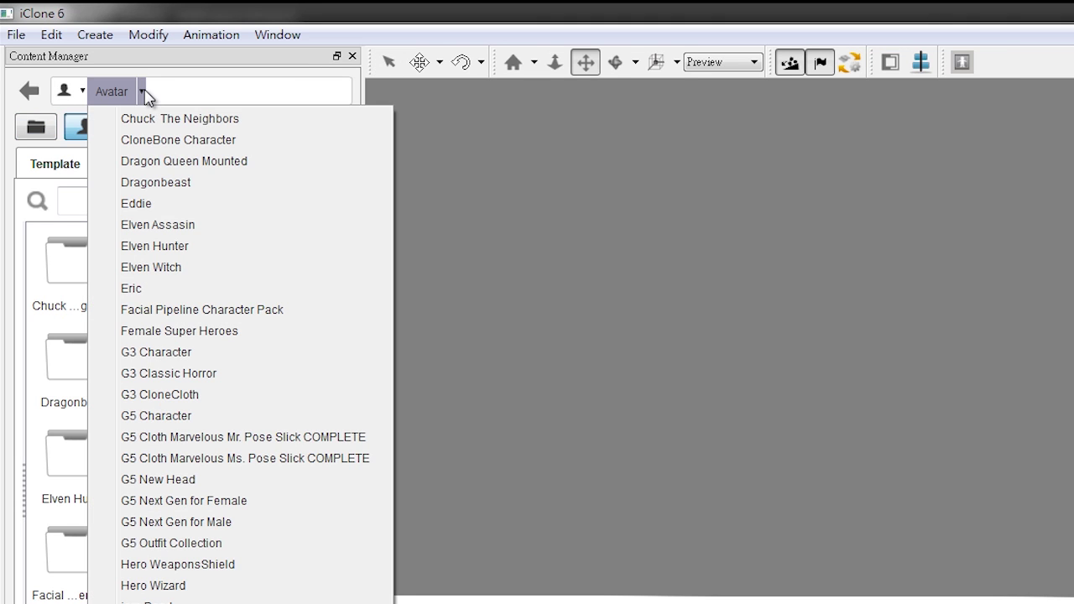
{"action": "left_click", "coordinate": [165, 225]}
{"action": "double_click", "coordinate": [178, 266]}
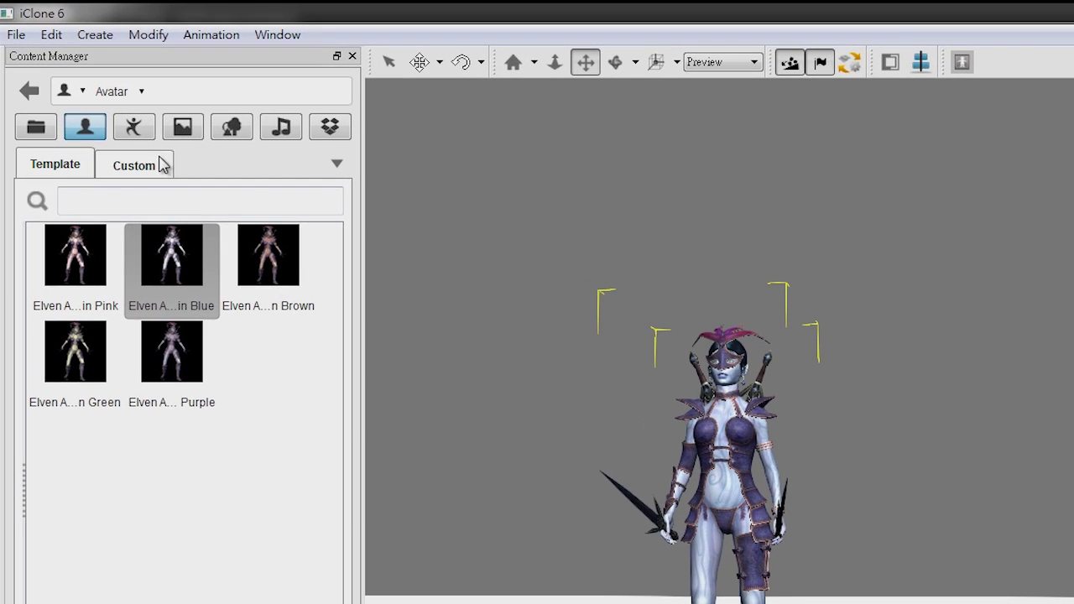
Apply one of the Elven Assasin motions to the blue assassin avatar.
{"action": "left_click", "coordinate": [104, 98]}
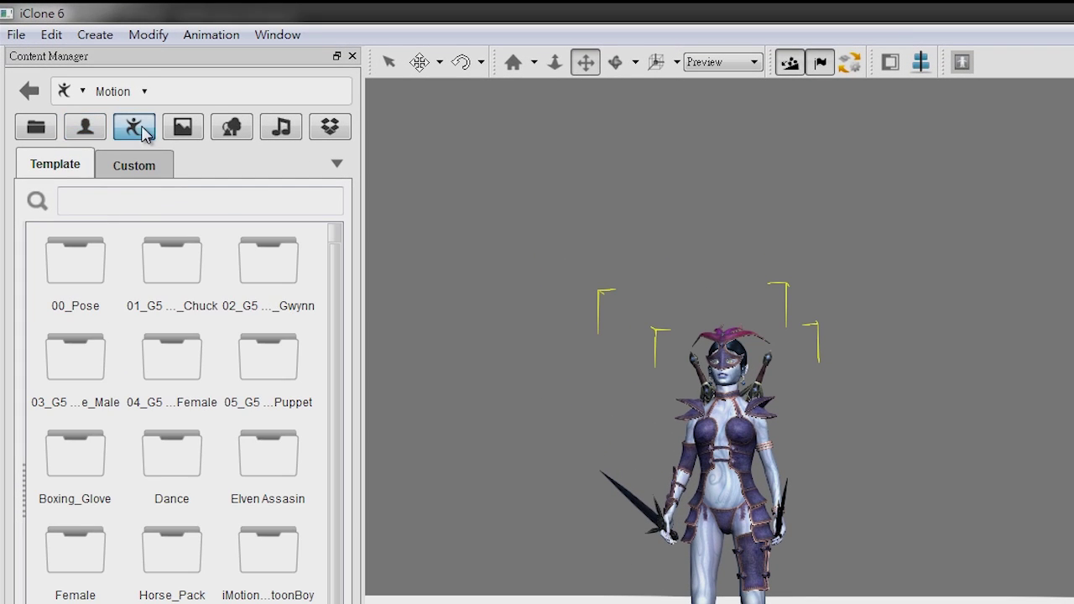
{"action": "left_click", "coordinate": [145, 92]}
{"action": "left_click", "coordinate": [179, 294]}
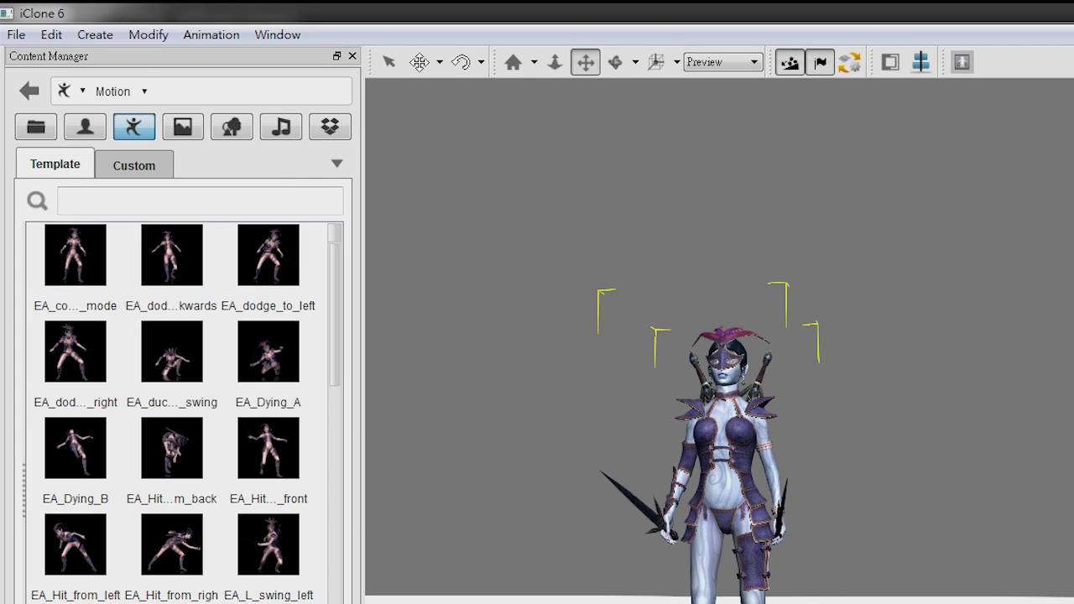
{"action": "left_click_drag", "start_coordinate": [333, 323], "coordinate": [340, 390]}
{"action": "double_click", "coordinate": [171, 537]}
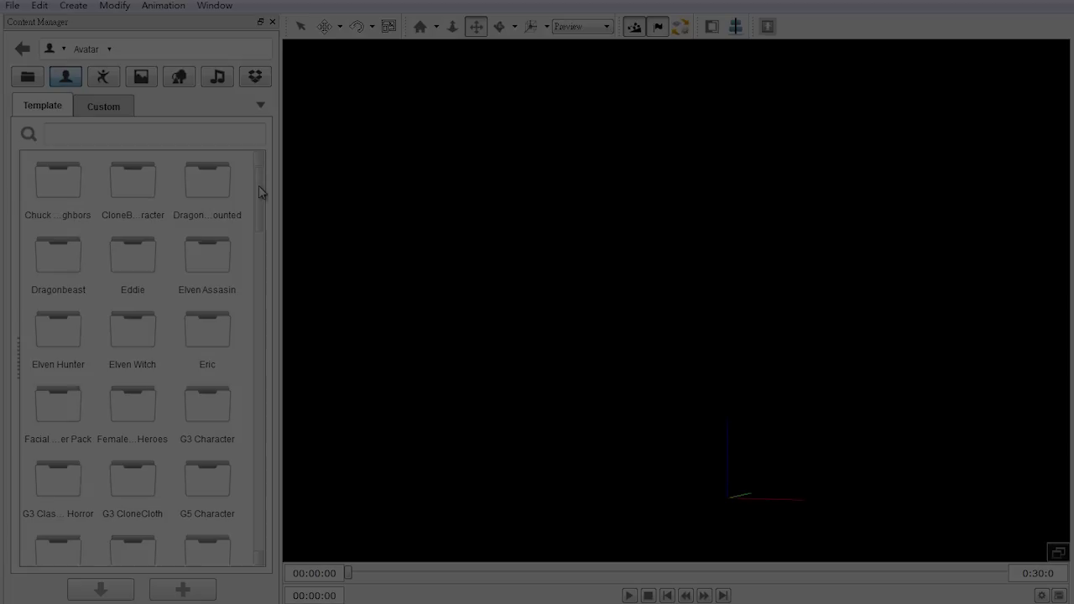
Search the avatar library for "Chim" and load the Chimp avatar with the blue thumbnail.
{"action": "left_click_drag", "start_coordinate": [261, 194], "coordinate": [256, 440]}
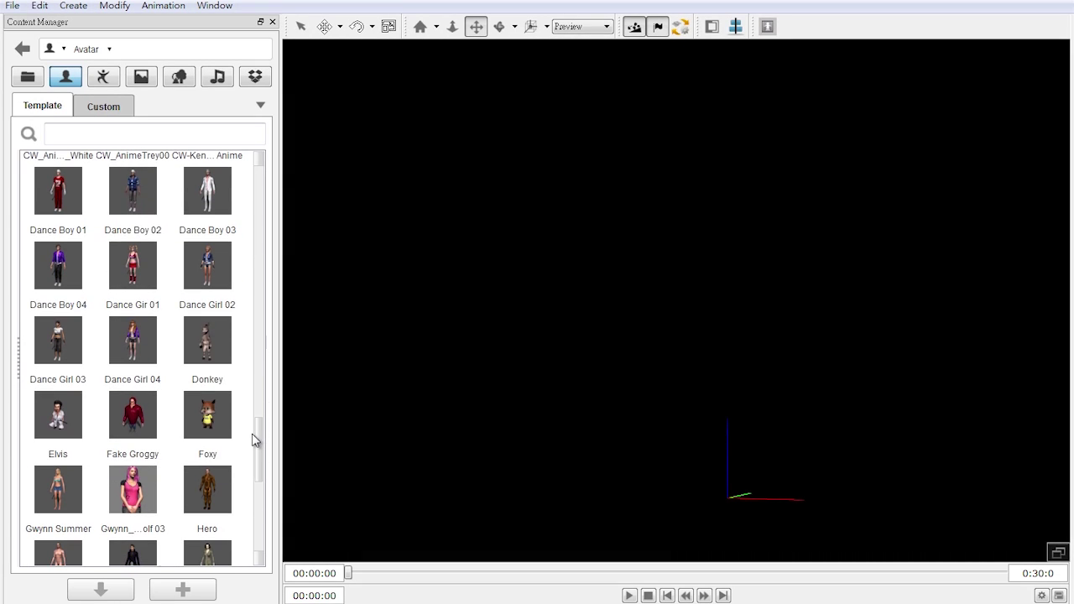
{"action": "left_click", "coordinate": [109, 134]}
{"action": "type", "text": "Chim"}
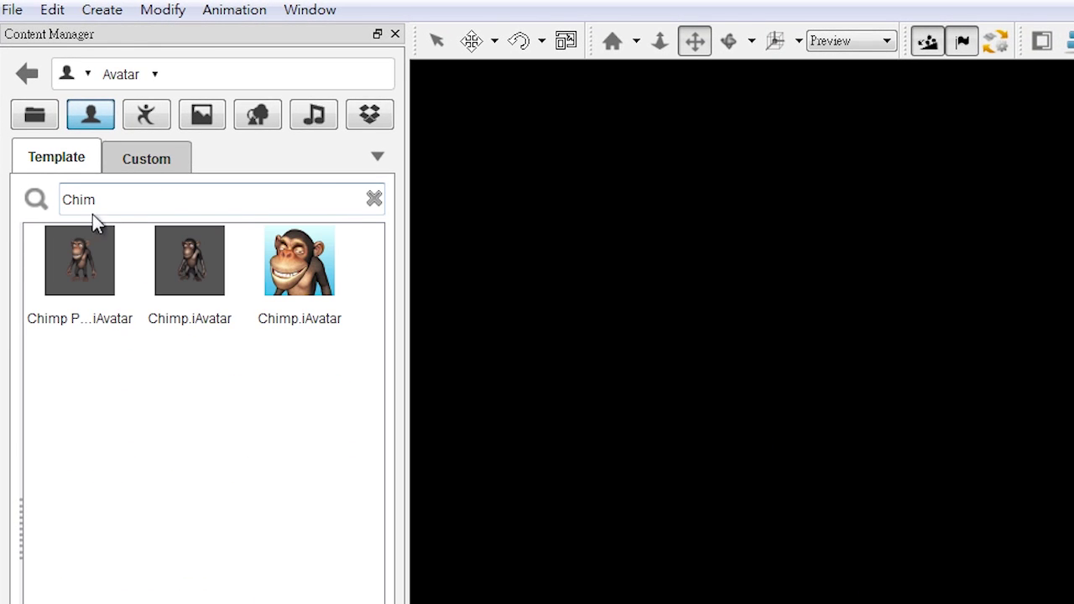
{"action": "double_click", "coordinate": [299, 260]}
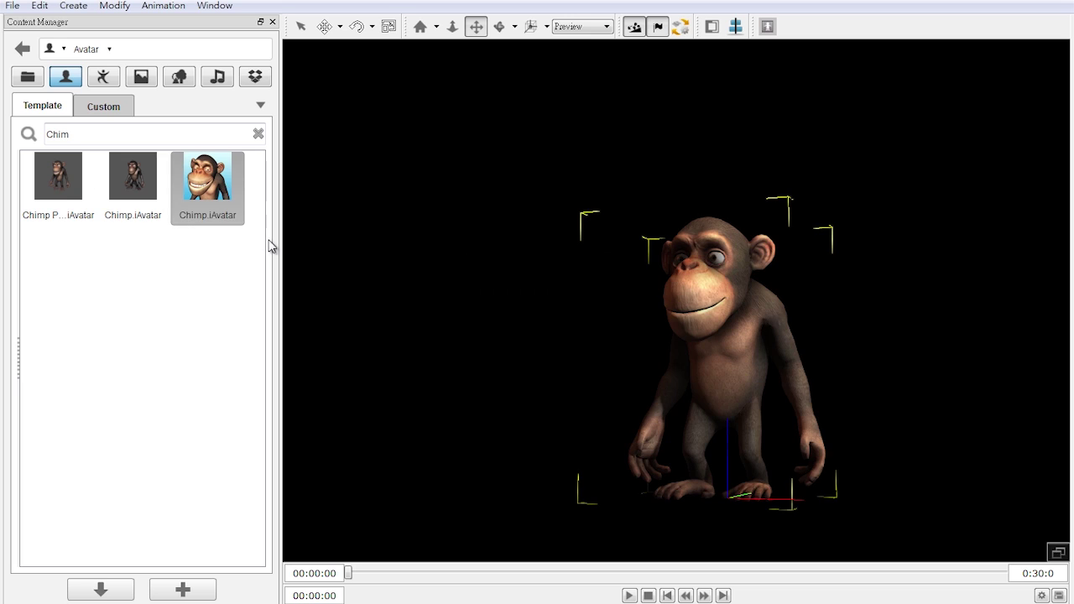
Search the motion library for "chim" and apply the Chimp motion to the avatar.
{"action": "left_click", "coordinate": [103, 76]}
{"action": "left_click", "coordinate": [108, 135]}
{"action": "type", "text": "chim"}
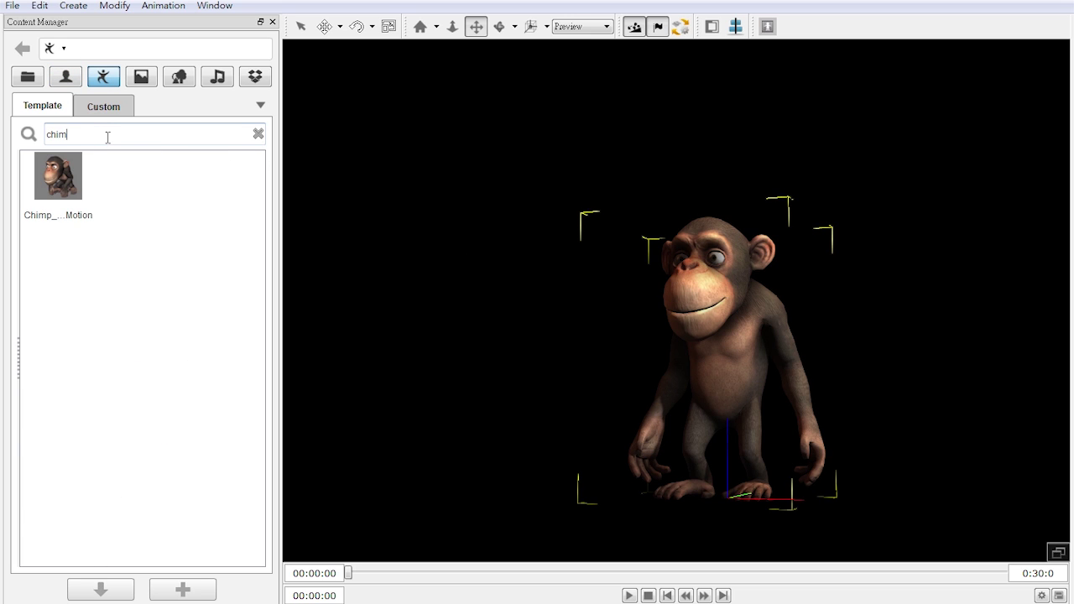
{"action": "double_click", "coordinate": [73, 179]}
Search the set library for "gras" and add the green grass plane prop to the scene.
{"action": "left_click", "coordinate": [178, 77]}
{"action": "left_click", "coordinate": [125, 135]}
{"action": "type", "text": "gras"}
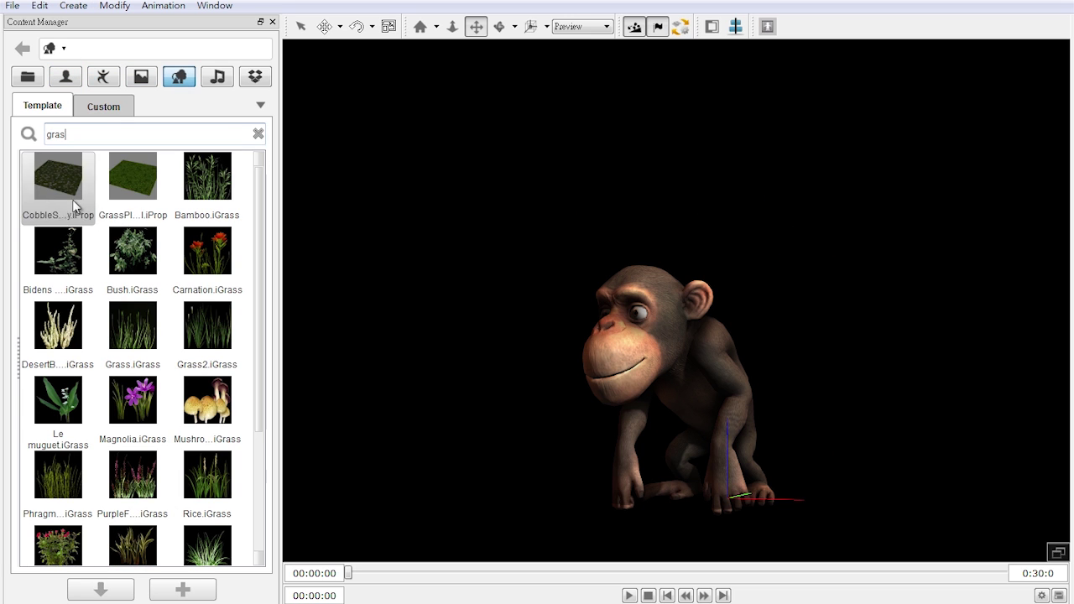
{"action": "double_click", "coordinate": [133, 176]}
Search the set library for "bana" and add the banana tree and the banana prop near the chimp.
{"action": "double_click", "coordinate": [55, 134]}
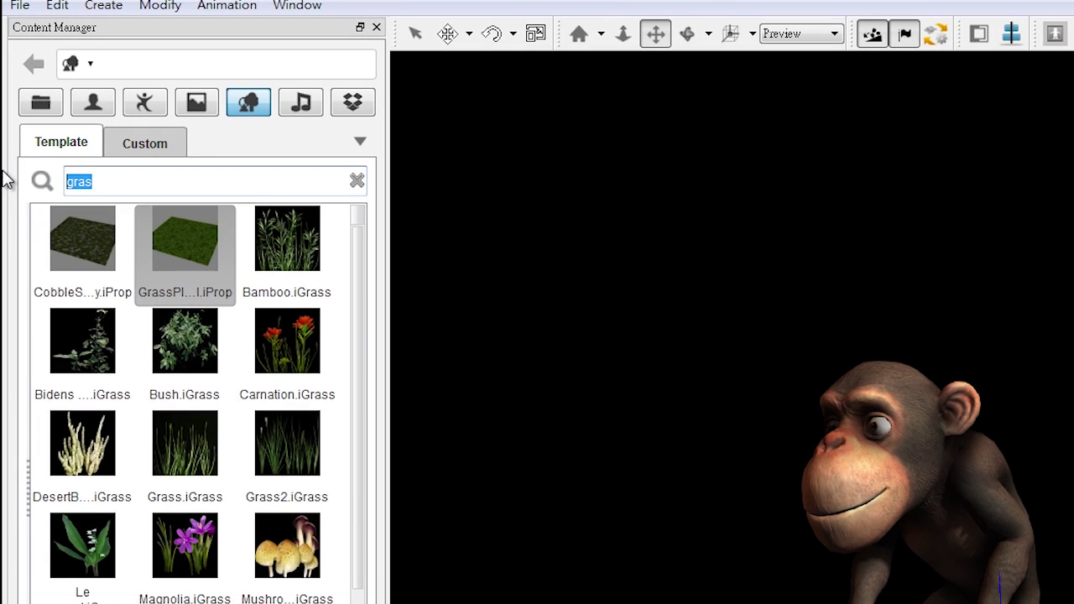
{"action": "type", "text": "bana"}
{"action": "double_click", "coordinate": [189, 252]}
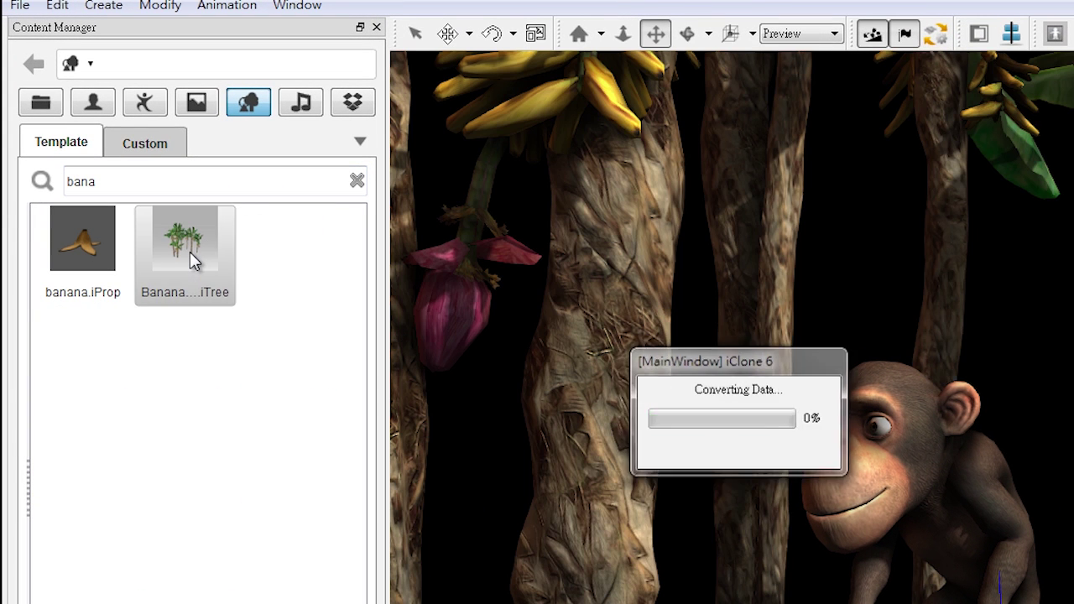
{"action": "left_click_drag", "start_coordinate": [89, 284], "coordinate": [827, 428]}
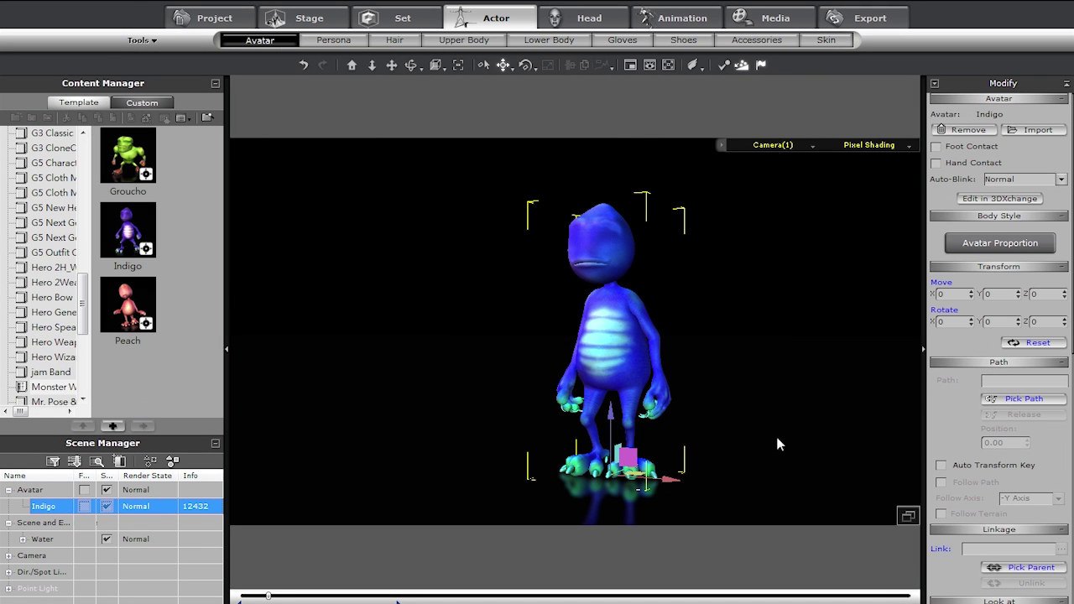
Add a horn, eyes and the Tail 01 accessory from the monster collection to the Indigo avatar.
{"action": "left_click", "coordinate": [754, 42]}
{"action": "left_click", "coordinate": [52, 287]}
{"action": "left_click_drag", "start_coordinate": [217, 156], "coordinate": [218, 360]}
{"action": "double_click", "coordinate": [129, 314]}
{"action": "double_click", "coordinate": [142, 260]}
{"action": "double_click", "coordinate": [128, 226]}
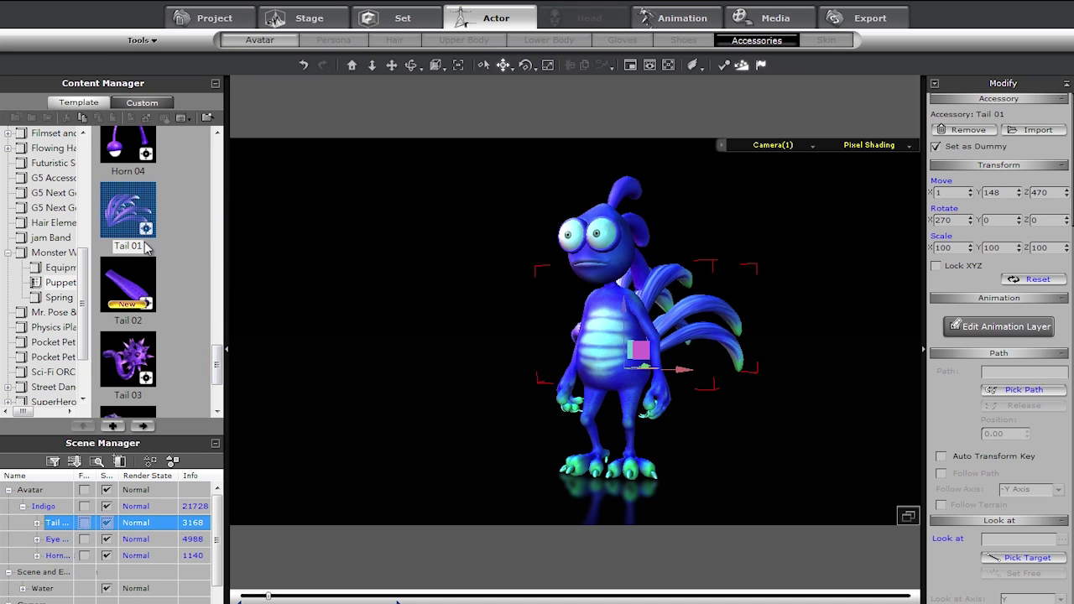
Try to place the Alpine Hat from the monster equipment accessories on the Indigo avatar.
{"action": "scroll", "coordinate": [130, 231], "scroll_direction": "up", "scroll_amount": 8}
{"action": "double_click", "coordinate": [141, 189]}
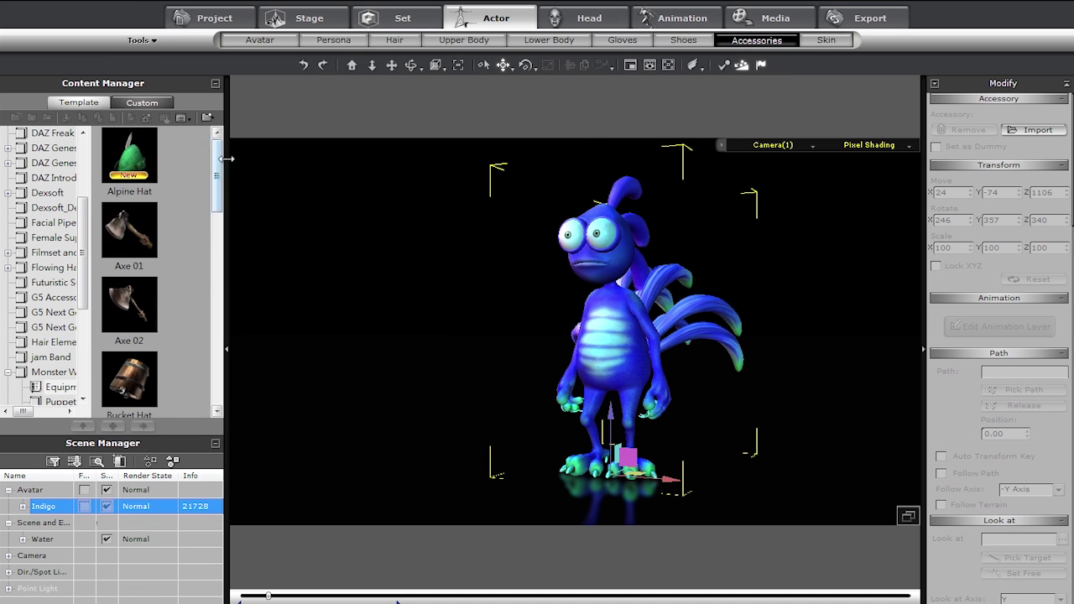
{"action": "left_click_drag", "start_coordinate": [129, 157], "coordinate": [571, 382]}
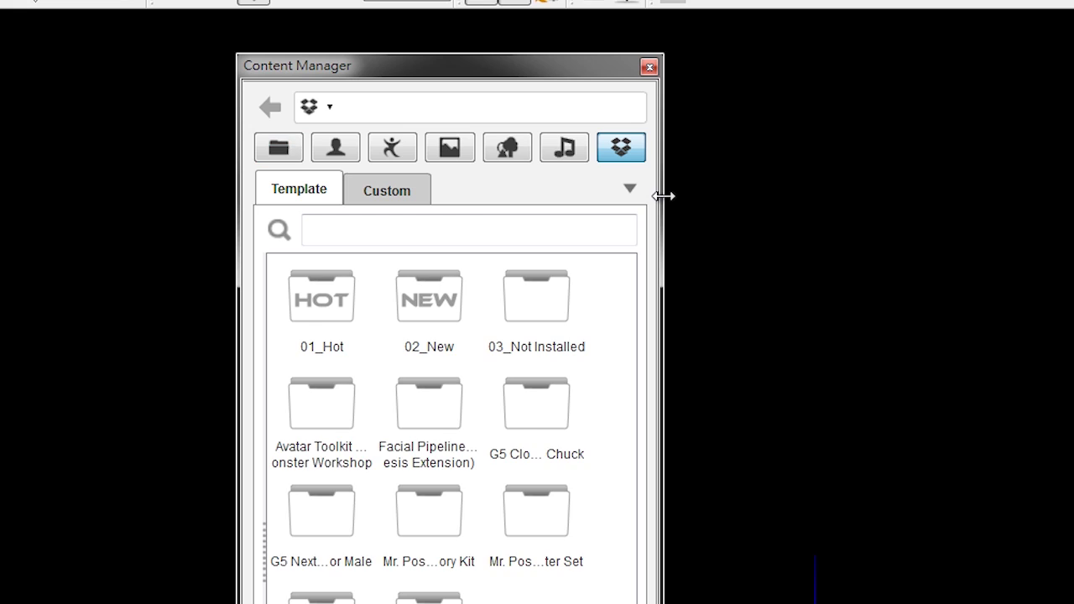
Widen the floating Content Manager and browse the Avatar Toolkit Series - Monster Workshop pack.
{"action": "left_click_drag", "start_coordinate": [660, 194], "coordinate": [990, 210]}
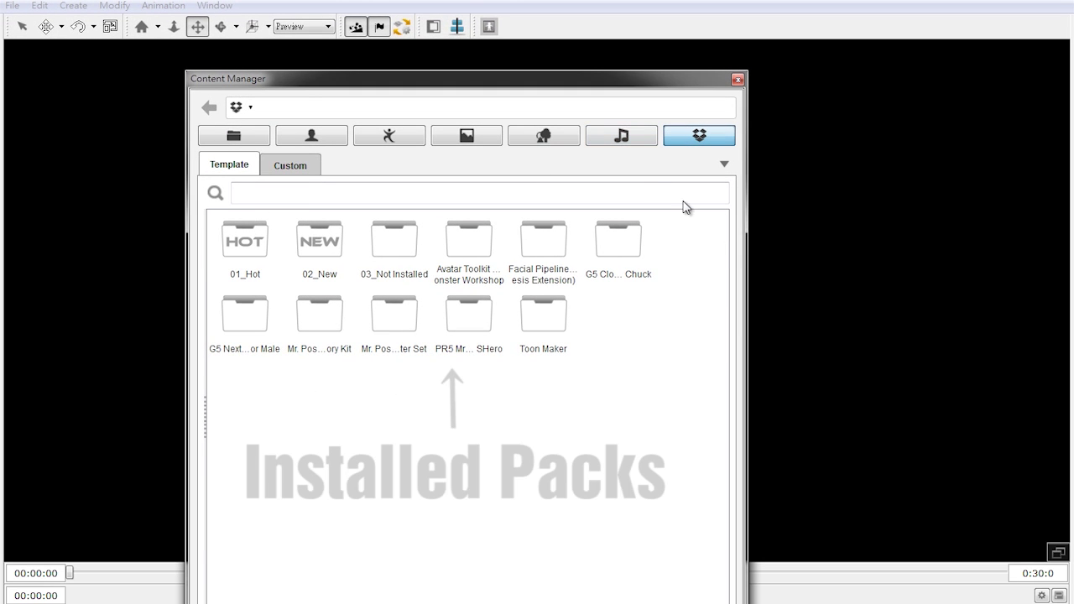
{"action": "double_click", "coordinate": [475, 250]}
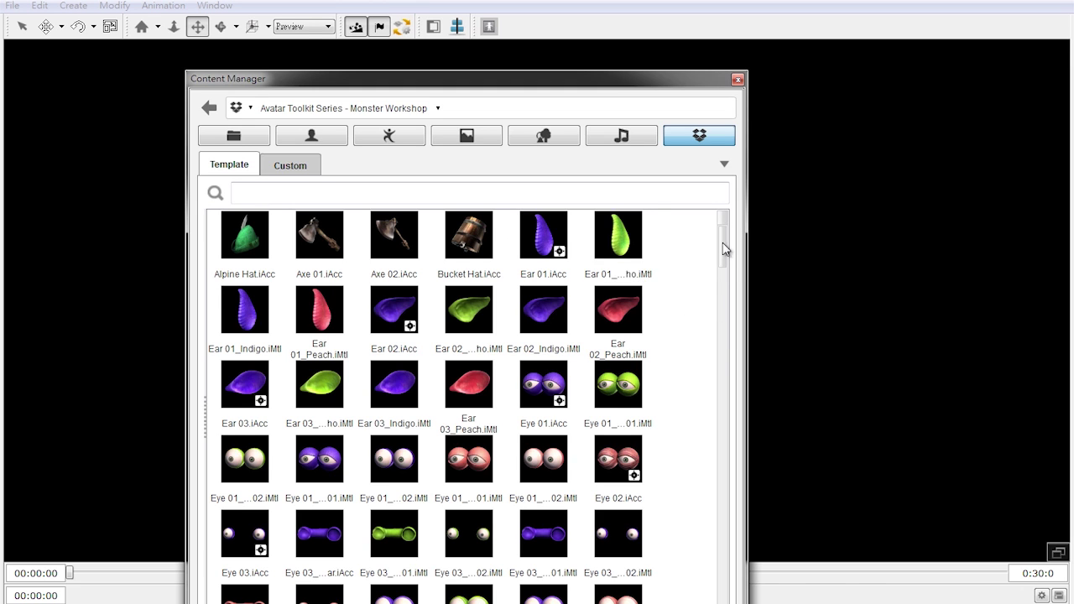
{"action": "left_click_drag", "start_coordinate": [725, 249], "coordinate": [727, 320]}
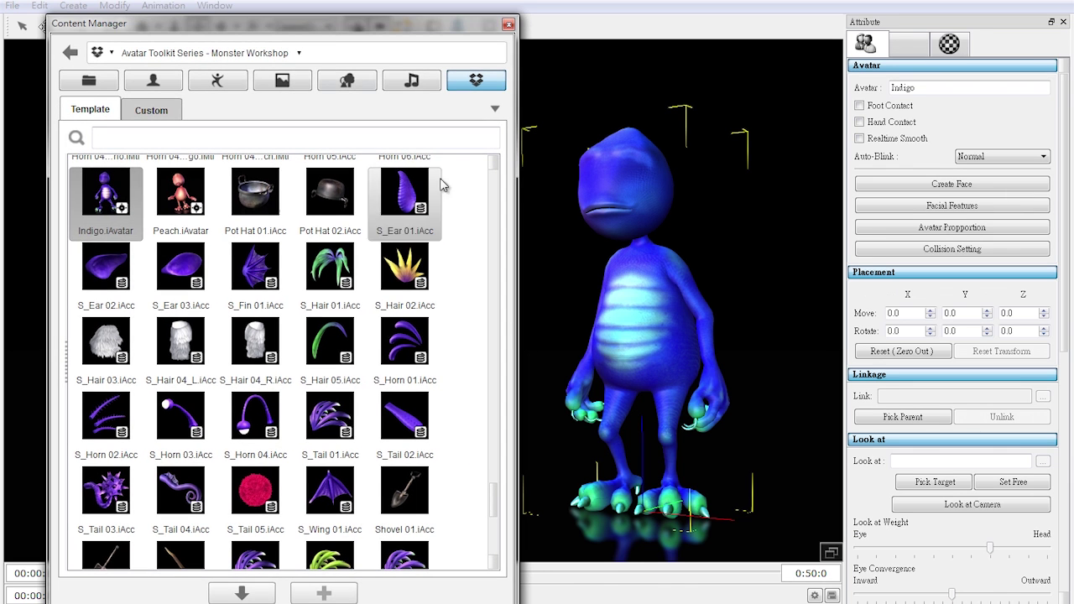
Attach the S_Horn 01, Tail 01 and Eye 04 accessories from the Monster Workshop pack to the Indigo avatar.
{"action": "double_click", "coordinate": [411, 337]}
{"action": "left_click_drag", "start_coordinate": [491, 510], "coordinate": [491, 518]}
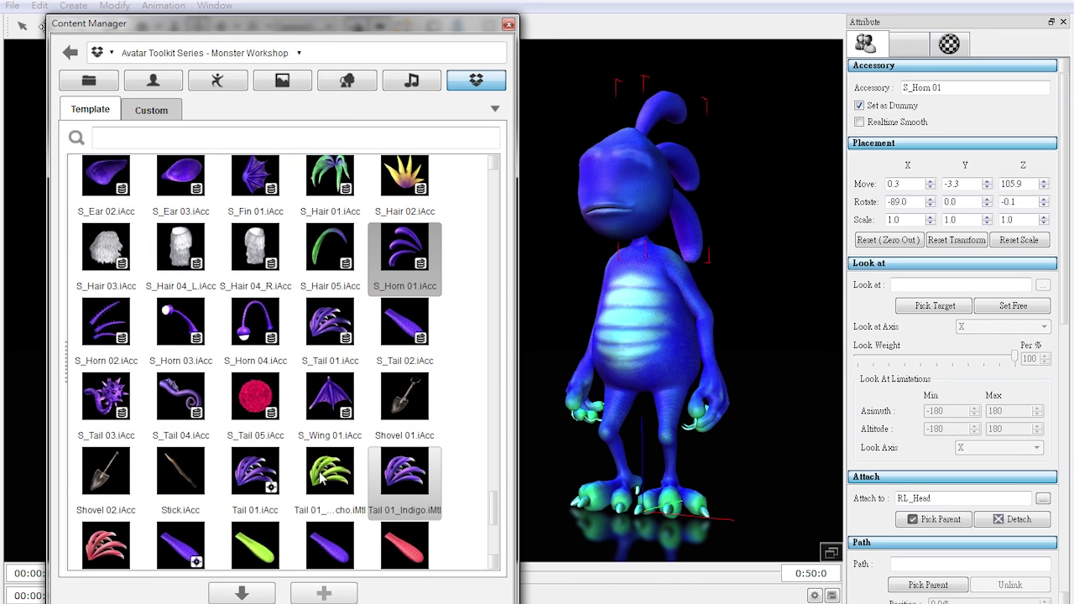
{"action": "double_click", "coordinate": [255, 474]}
{"action": "scroll", "coordinate": [269, 352], "scroll_direction": "up", "scroll_amount": 15}
{"action": "double_click", "coordinate": [255, 377]}
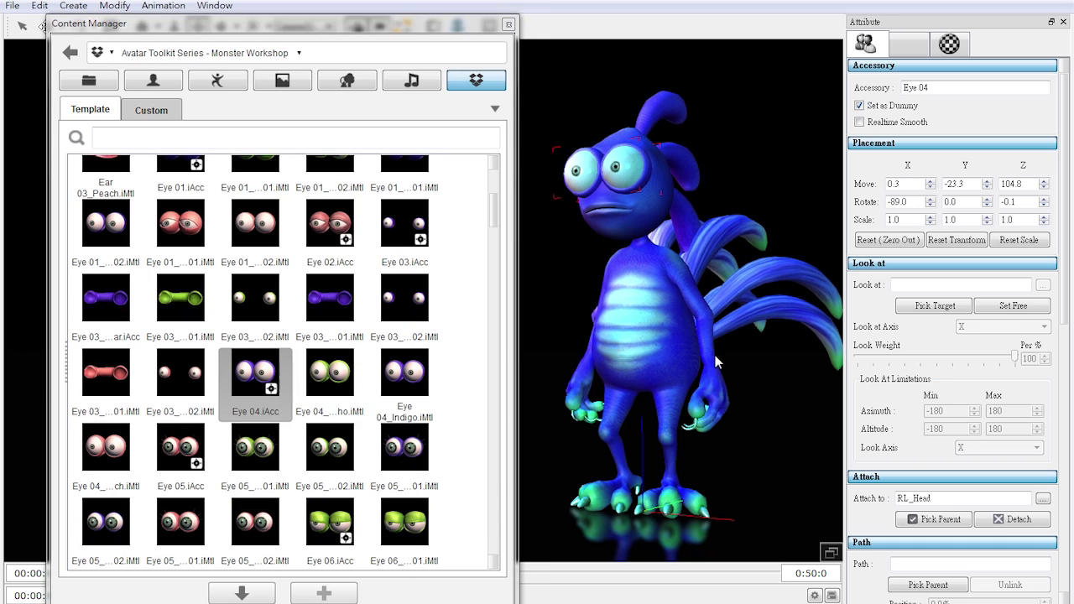
Add the Axe 01 and Axe 02 accessories from the Monster Workshop pack to the Indigo avatar.
{"action": "scroll", "coordinate": [493, 217], "scroll_direction": "up", "scroll_amount": 10}
{"action": "double_click", "coordinate": [180, 180]}
{"action": "double_click", "coordinate": [255, 179]}
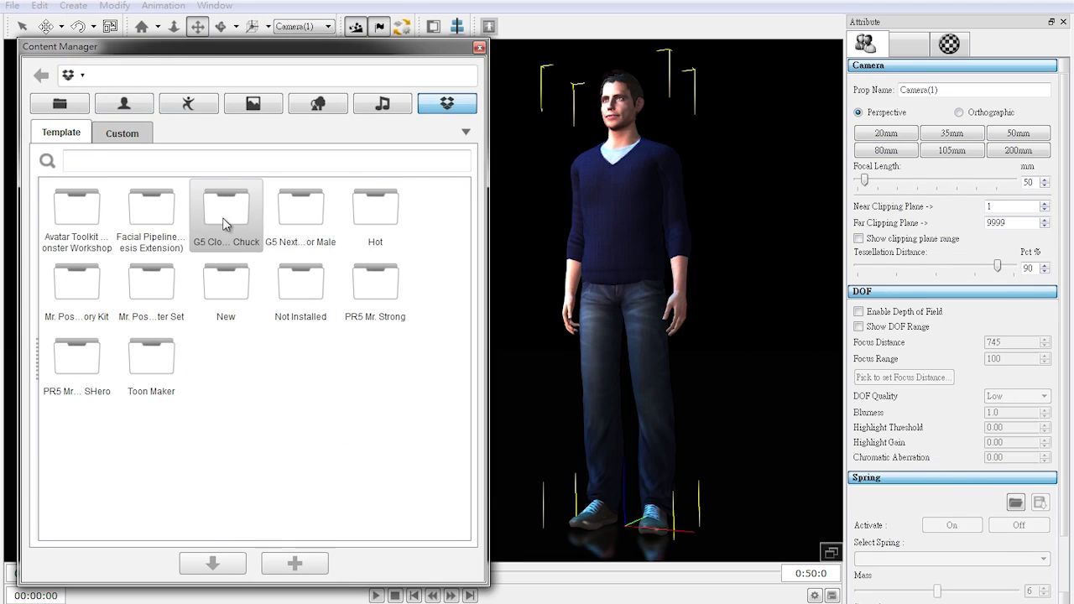
Open the G5 Clo... Chuck pack and apply several of its items to the standing male avatar.
{"action": "double_click", "coordinate": [222, 219]}
{"action": "left_click_drag", "start_coordinate": [468, 243], "coordinate": [470, 353]}
{"action": "double_click", "coordinate": [298, 489]}
{"action": "left_click_drag", "start_coordinate": [84, 499], "coordinate": [648, 272]}
{"action": "scroll", "coordinate": [149, 285], "scroll_direction": "up", "scroll_amount": 3}
{"action": "left_click_drag", "start_coordinate": [149, 285], "coordinate": [582, 384]}
{"action": "left_click_drag", "start_coordinate": [375, 205], "coordinate": [618, 388]}
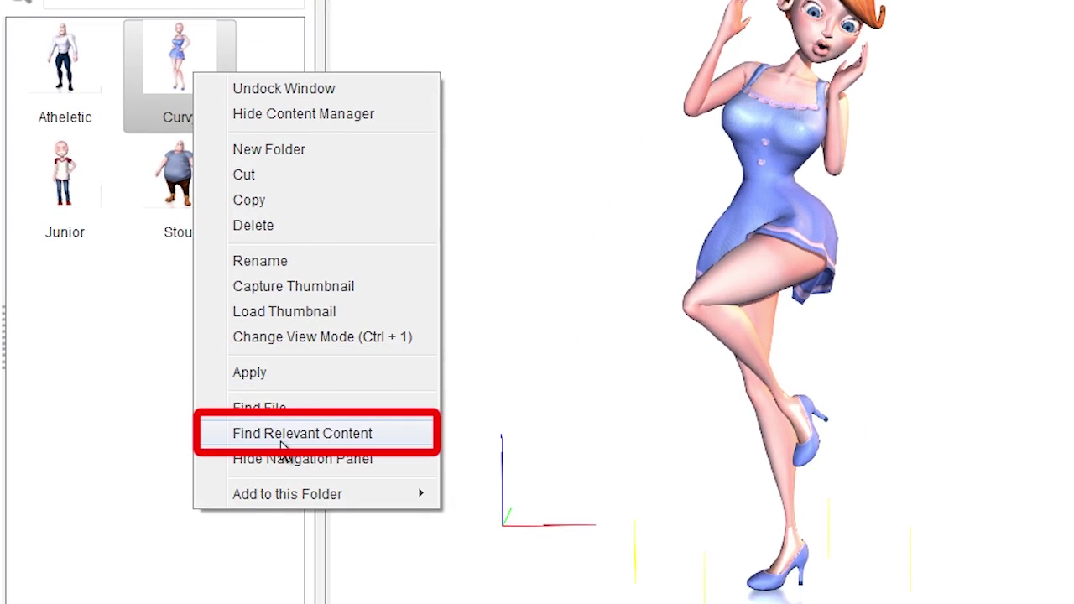
Find the relevant content for the Curvy avatar and apply Curvy_Skin_Lower, Curvy_Upper B and Curvy_Shoes B to her.
{"action": "left_click", "coordinate": [282, 441]}
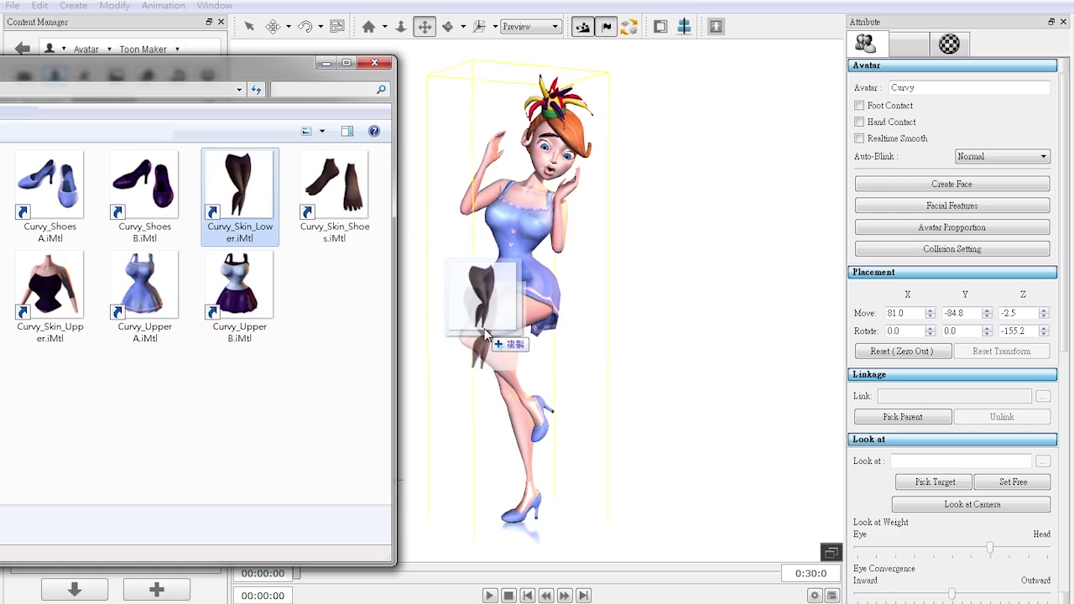
{"action": "left_click_drag", "start_coordinate": [485, 334], "coordinate": [491, 334]}
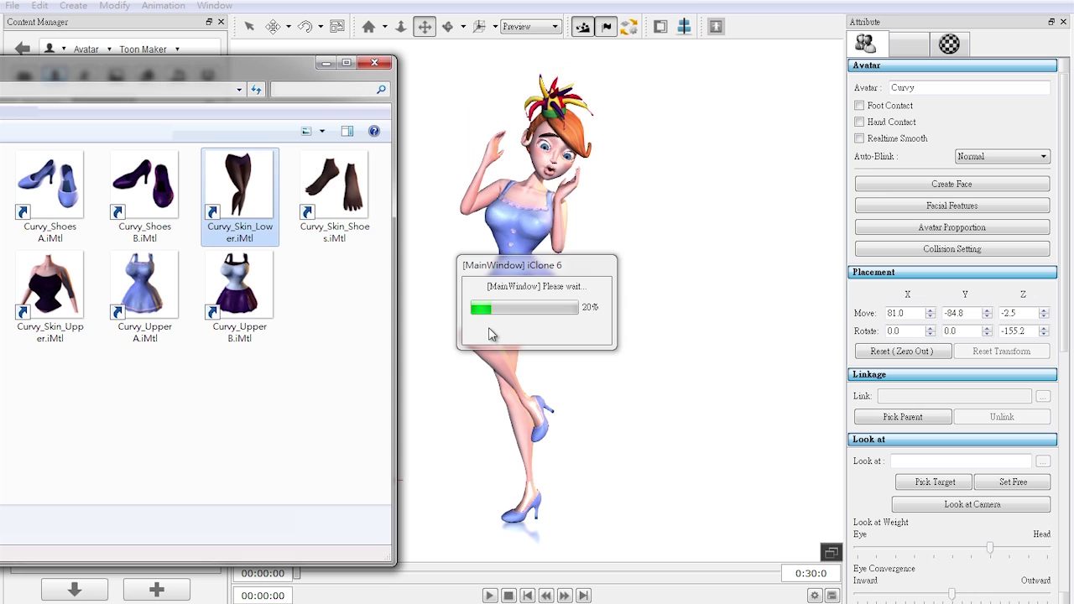
{"action": "left_click_drag", "start_coordinate": [239, 293], "coordinate": [522, 228]}
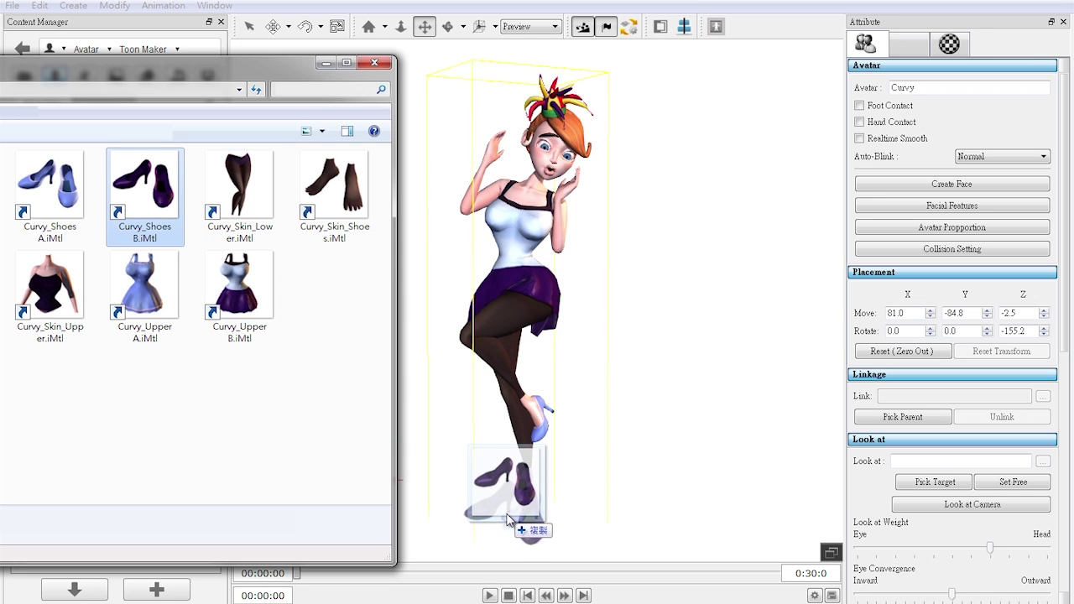
{"action": "left_click_drag", "start_coordinate": [507, 521], "coordinate": [509, 519]}
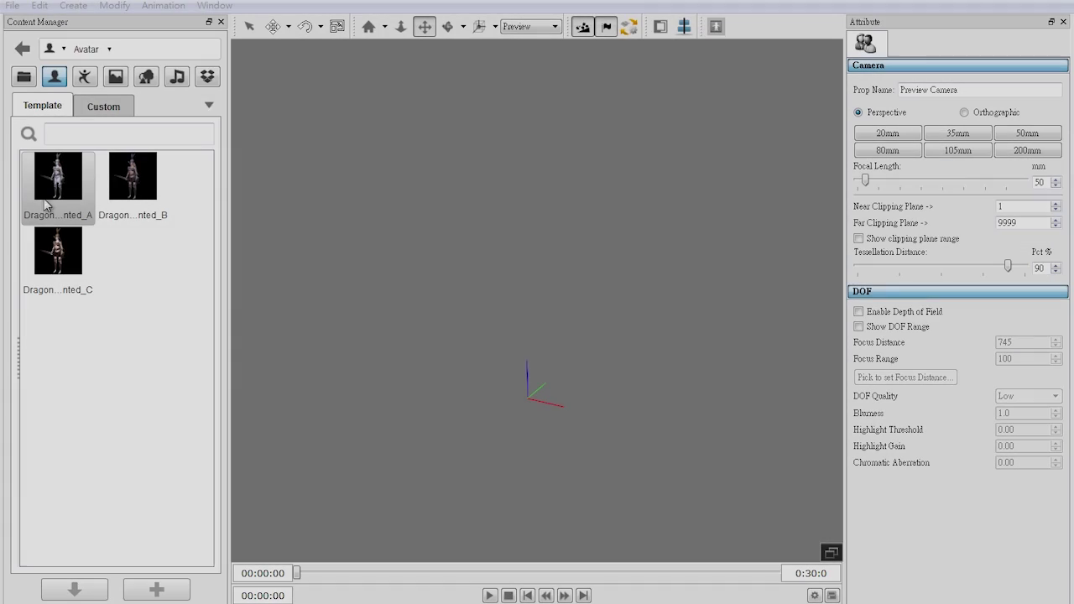
Add the Dragon...nted_A avatar and the Kick_Co... motion to the custom Tutorial pack folder.
{"action": "right_click", "coordinate": [51, 179]}
{"action": "mouse_move", "coordinate": [202, 467]}
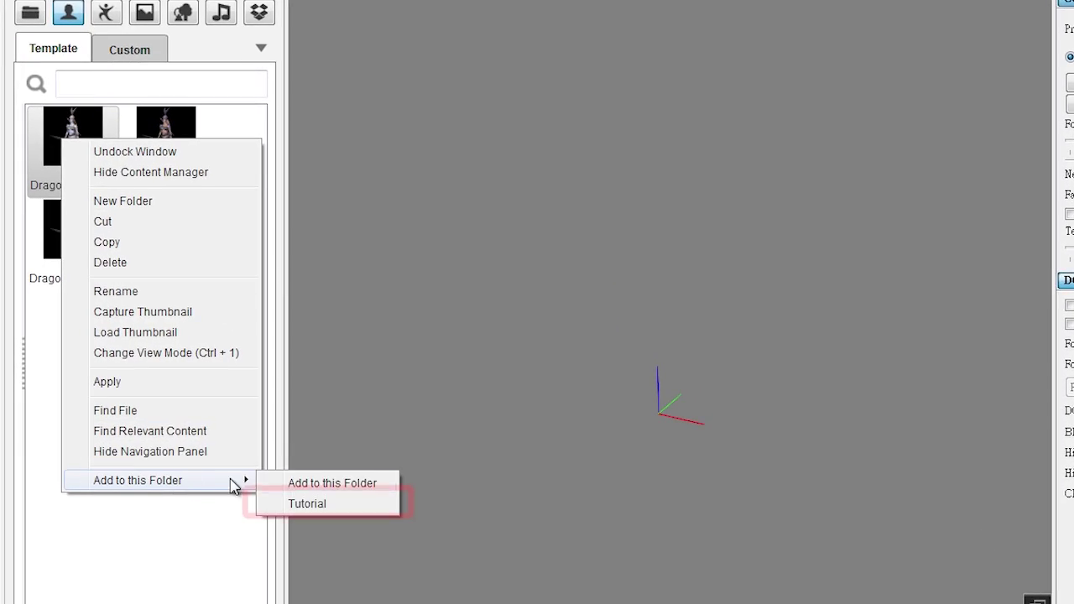
{"action": "left_click", "coordinate": [324, 504]}
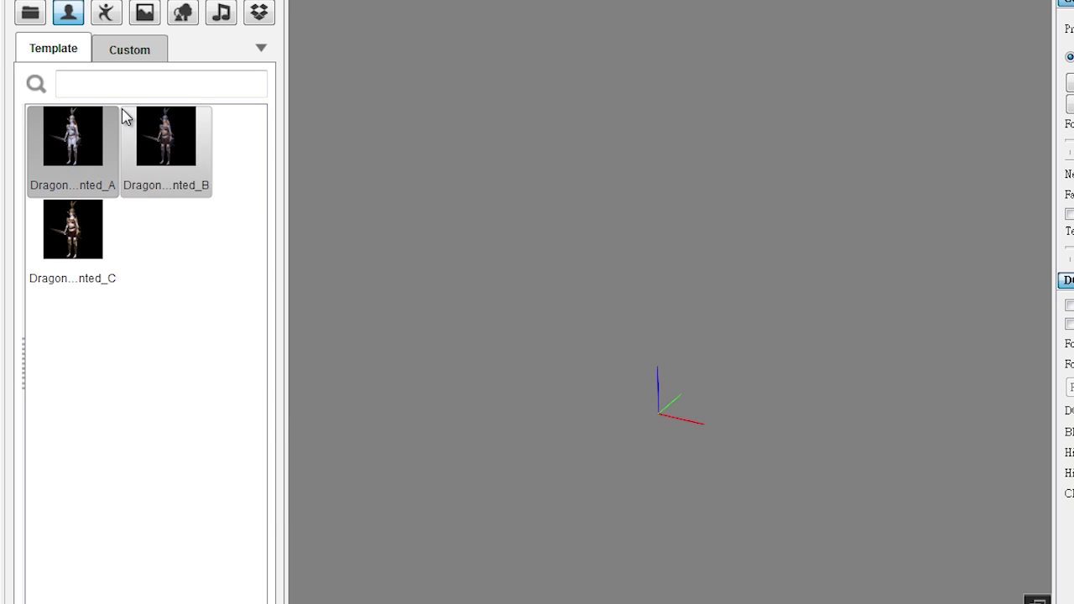
{"action": "left_click", "coordinate": [106, 14]}
{"action": "right_click", "coordinate": [74, 159]}
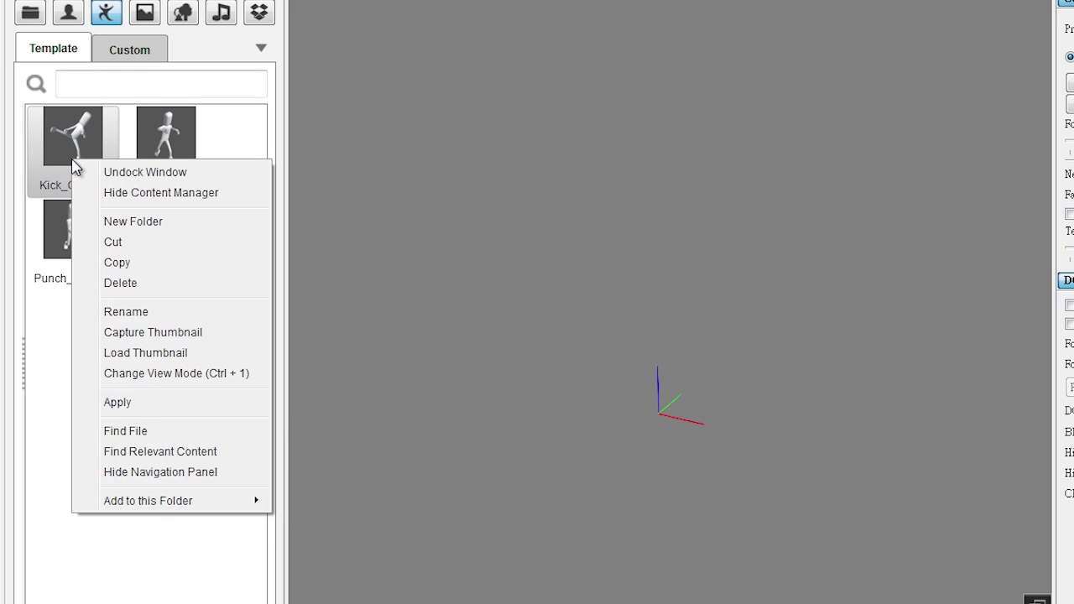
{"action": "left_click", "coordinate": [317, 524]}
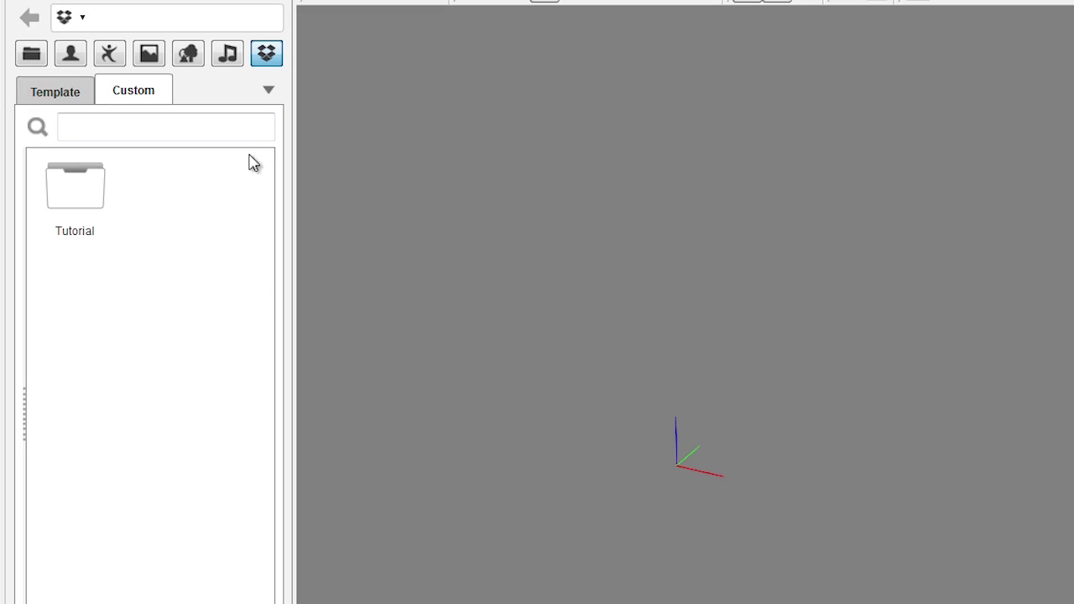
Open the custom Tutorial pack and load the Butte terrain, the Dragon avatar and the Kick_Co... motion.
{"action": "double_click", "coordinate": [95, 202]}
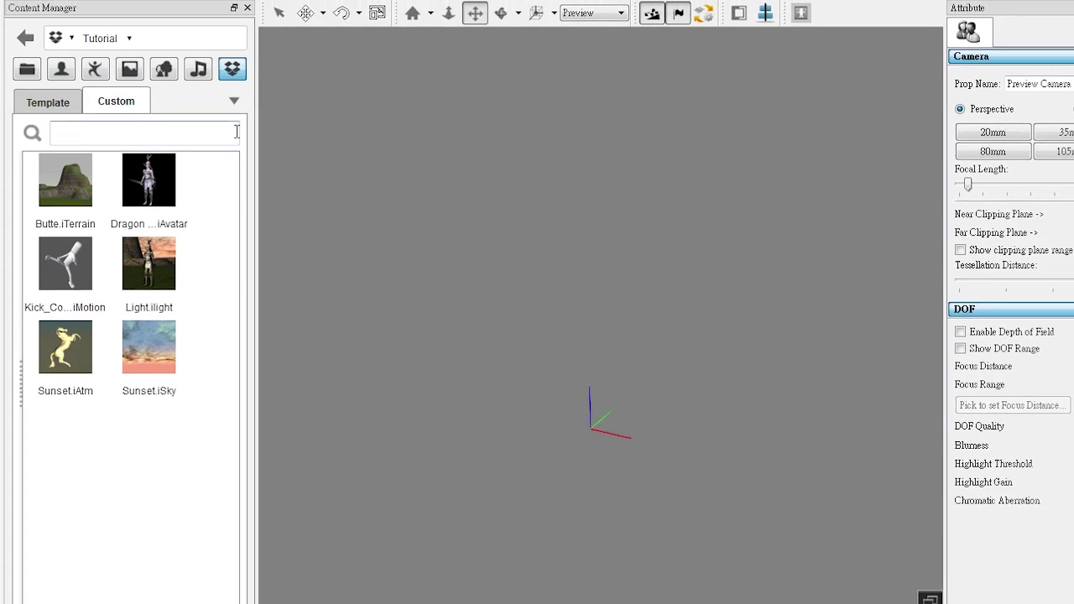
{"action": "double_click", "coordinate": [75, 180]}
{"action": "double_click", "coordinate": [133, 189]}
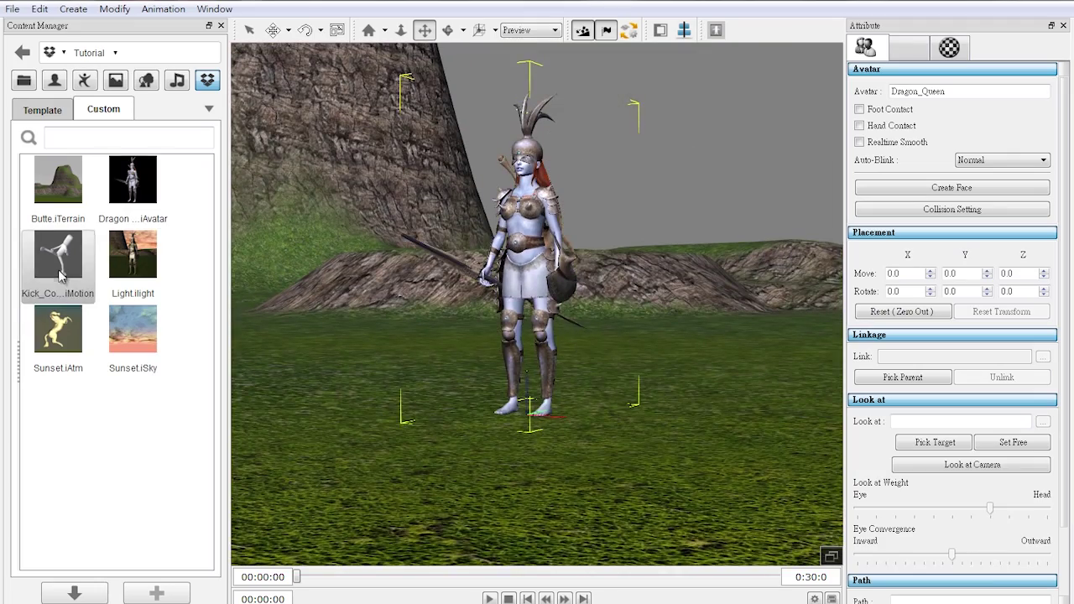
{"action": "double_click", "coordinate": [62, 277]}
Apply the Light preset, Sunset atmosphere and Sunset sky from the Tutorial pack to the scene and play the animation.
{"action": "double_click", "coordinate": [143, 270]}
{"action": "double_click", "coordinate": [69, 335]}
{"action": "double_click", "coordinate": [125, 339]}
{"action": "scroll", "coordinate": [546, 431], "scroll_direction": "up", "scroll_amount": 3}
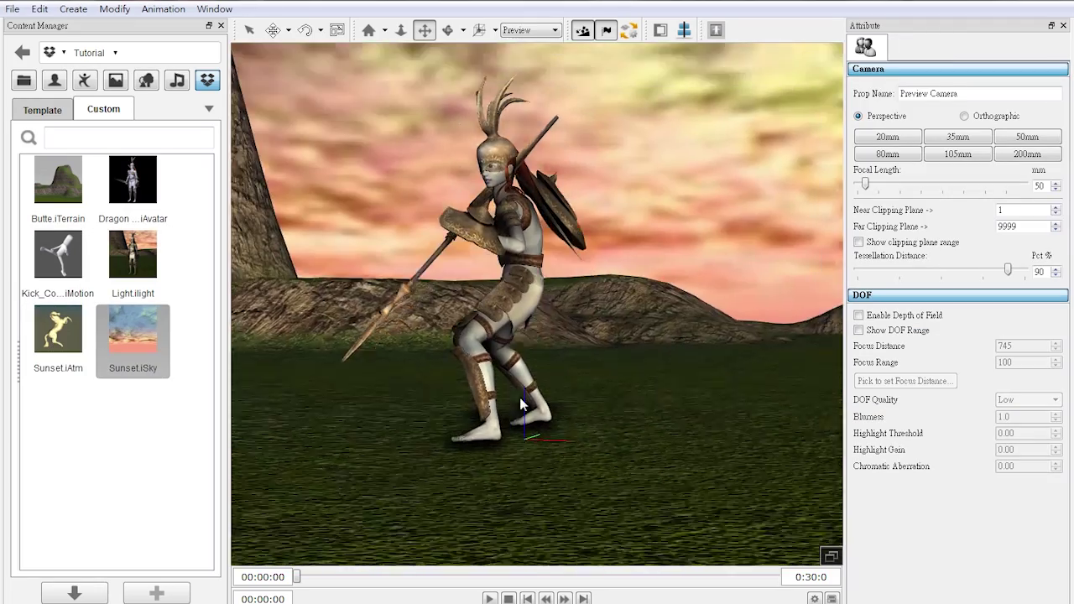
{"action": "key", "text": "space"}
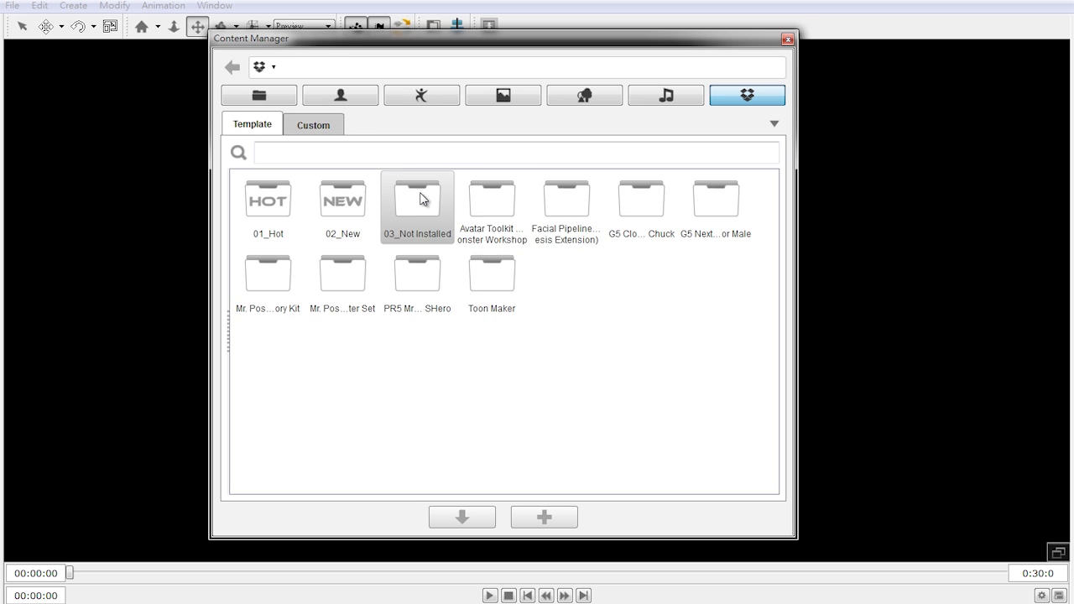
Browse the 03_Not Installed and 01_Hot pack folders and view the store page of the Protofactor Standard Wolf pack.
{"action": "double_click", "coordinate": [374, 191]}
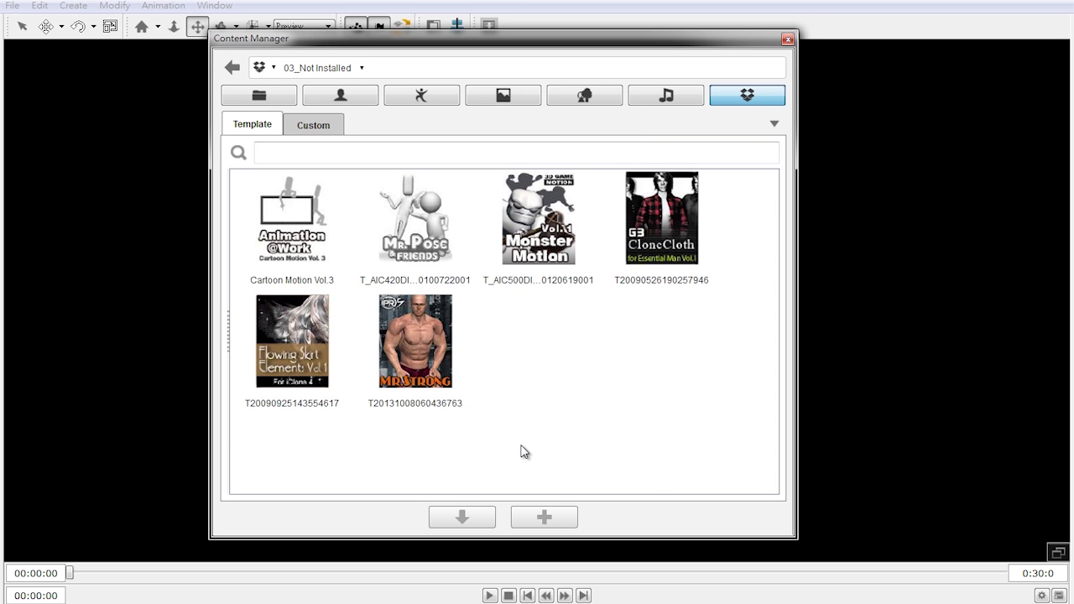
{"action": "left_click", "coordinate": [233, 67]}
{"action": "double_click", "coordinate": [283, 204]}
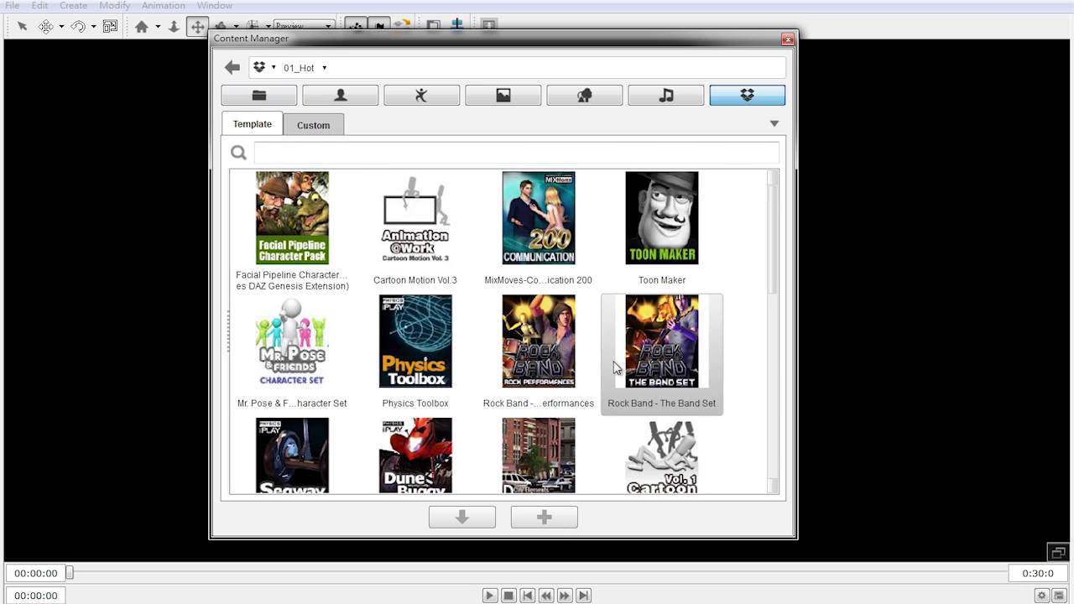
{"action": "left_click_drag", "start_coordinate": [774, 222], "coordinate": [789, 323]}
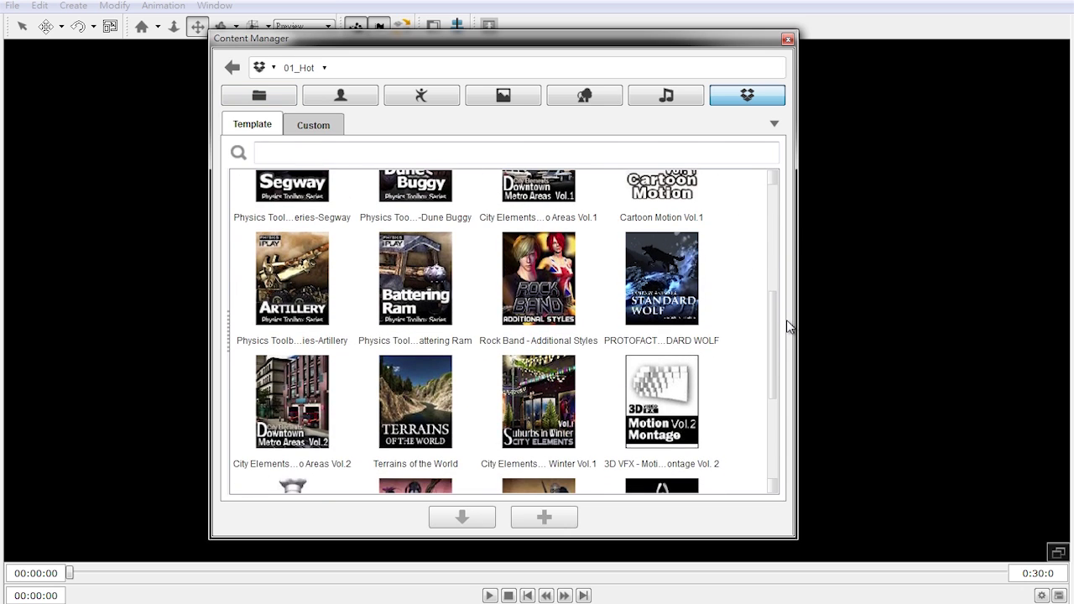
{"action": "double_click", "coordinate": [661, 285]}
{"action": "left_click_drag", "start_coordinate": [1068, 106], "coordinate": [1071, 202]}
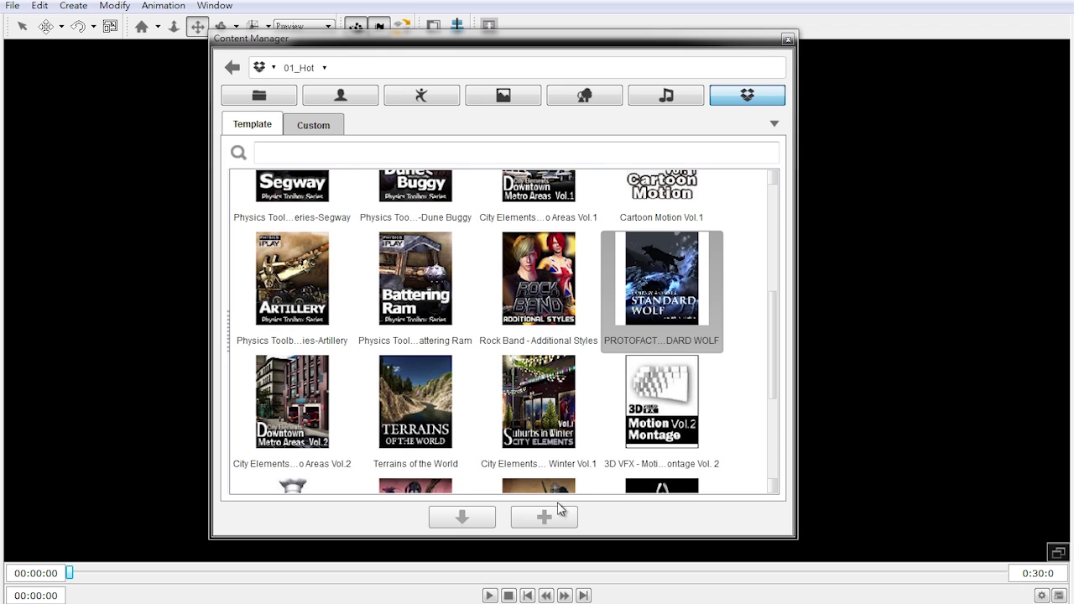
Browse the 02_New pack folder and read the store page of the 3dFoin Royal Archer pack.
{"action": "left_click", "coordinate": [231, 67]}
{"action": "double_click", "coordinate": [348, 201]}
{"action": "mouse_move", "coordinate": [775, 224]}
{"action": "left_mouse_down"}
{"action": "mouse_move", "coordinate": [775, 206]}
{"action": "mouse_move", "coordinate": [774, 235]}
{"action": "left_mouse_up"}
{"action": "left_click", "coordinate": [292, 294]}
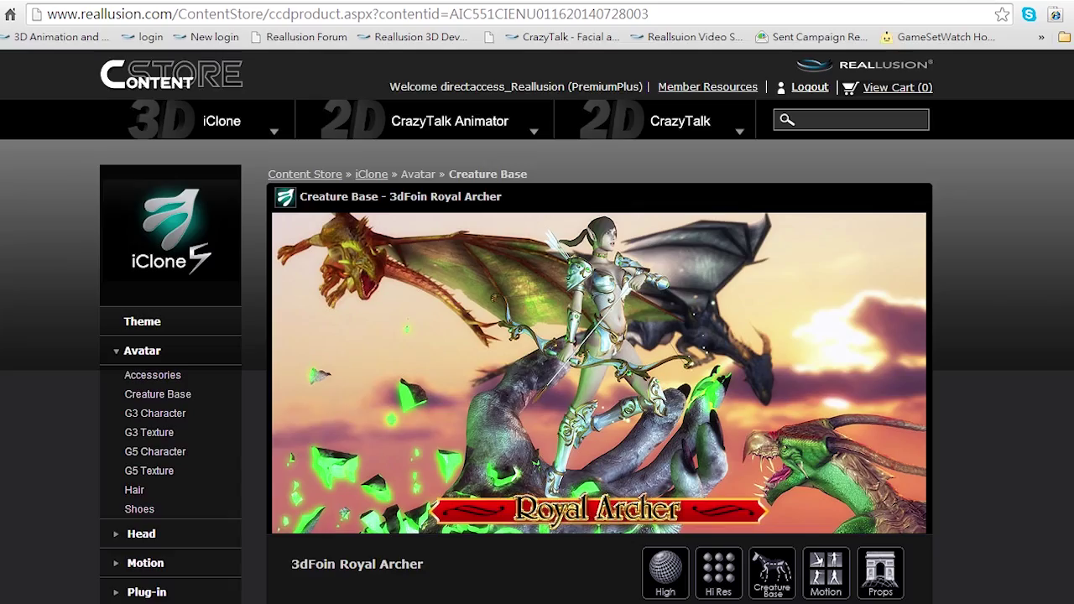
{"action": "scroll", "coordinate": [537, 324], "scroll_direction": "down", "scroll_amount": 2}
{"action": "scroll", "coordinate": [537, 335], "scroll_direction": "down", "scroll_amount": 2}
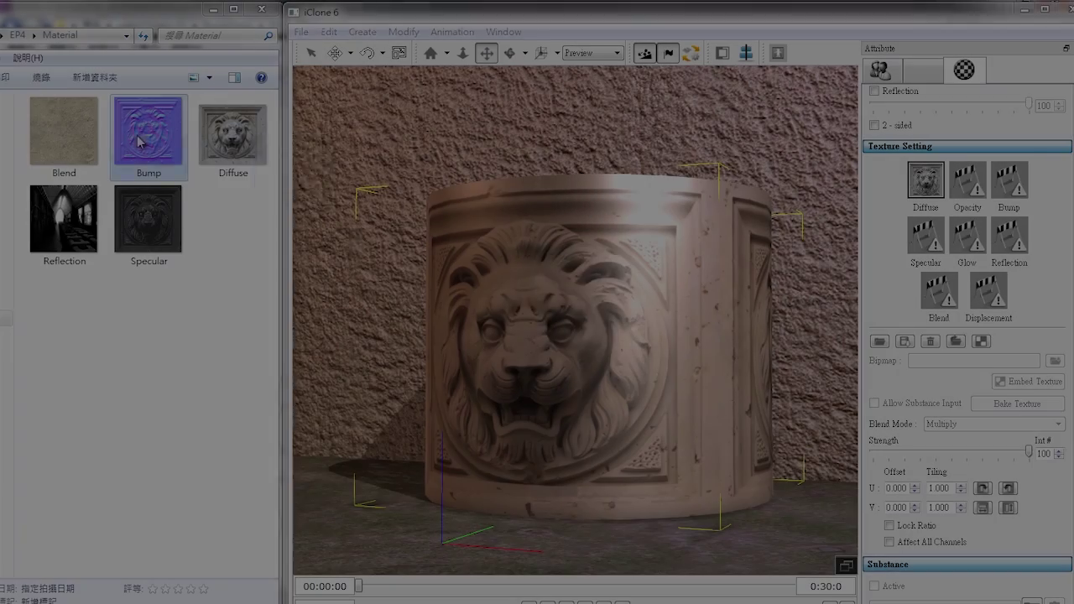
Apply the Bump image to the lion cylinder as its bump map and the Specular image as its specular map.
{"action": "left_click_drag", "start_coordinate": [139, 143], "coordinate": [582, 319]}
{"action": "left_click", "coordinate": [747, 410]}
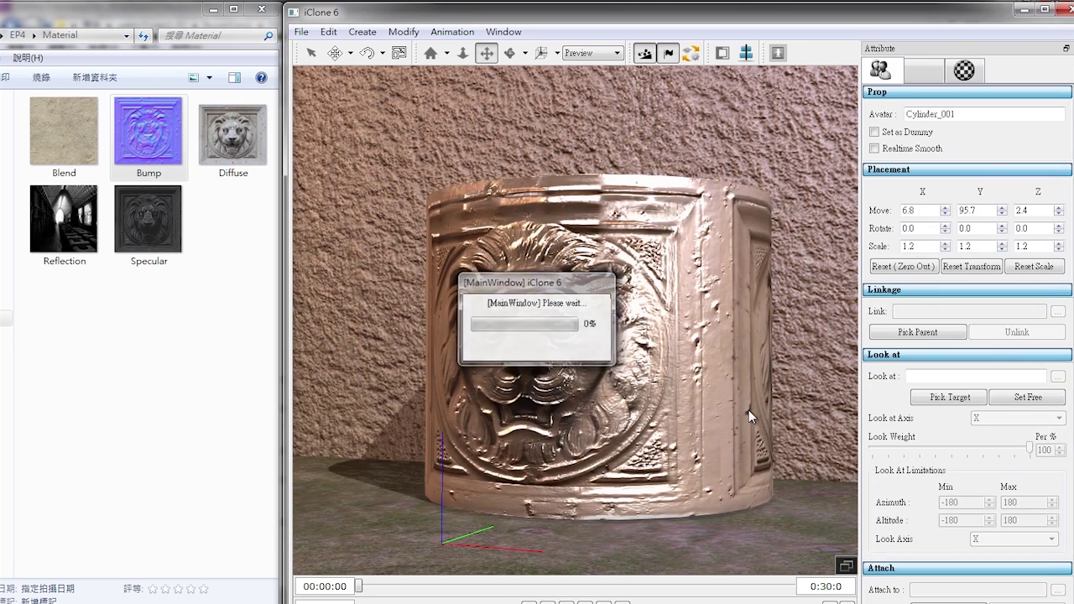
{"action": "left_click_drag", "start_coordinate": [147, 227], "coordinate": [547, 329]}
{"action": "mouse_move", "coordinate": [616, 393]}
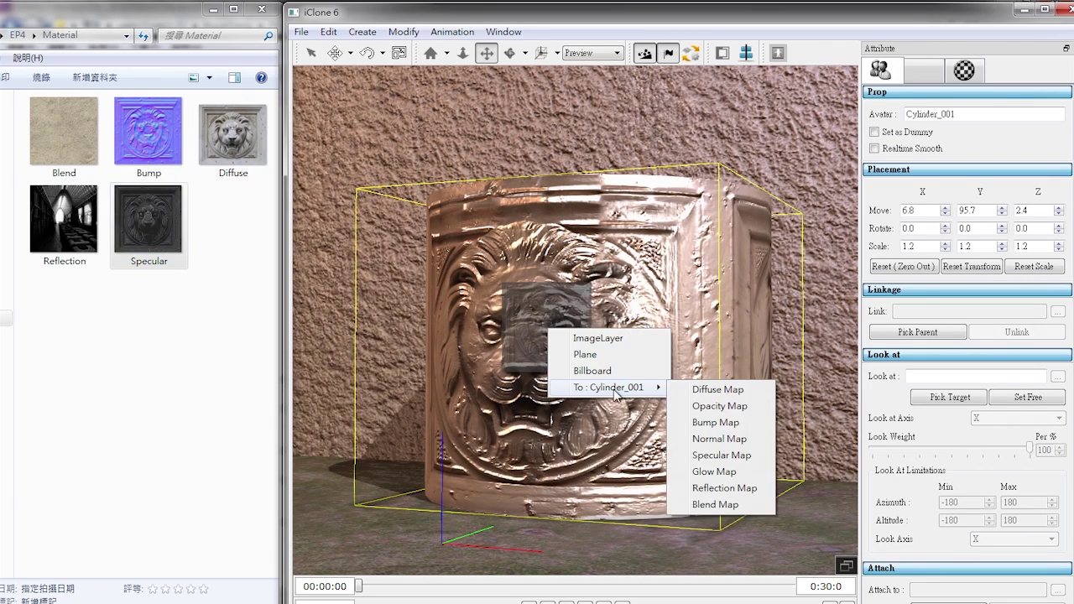
{"action": "left_click", "coordinate": [721, 457]}
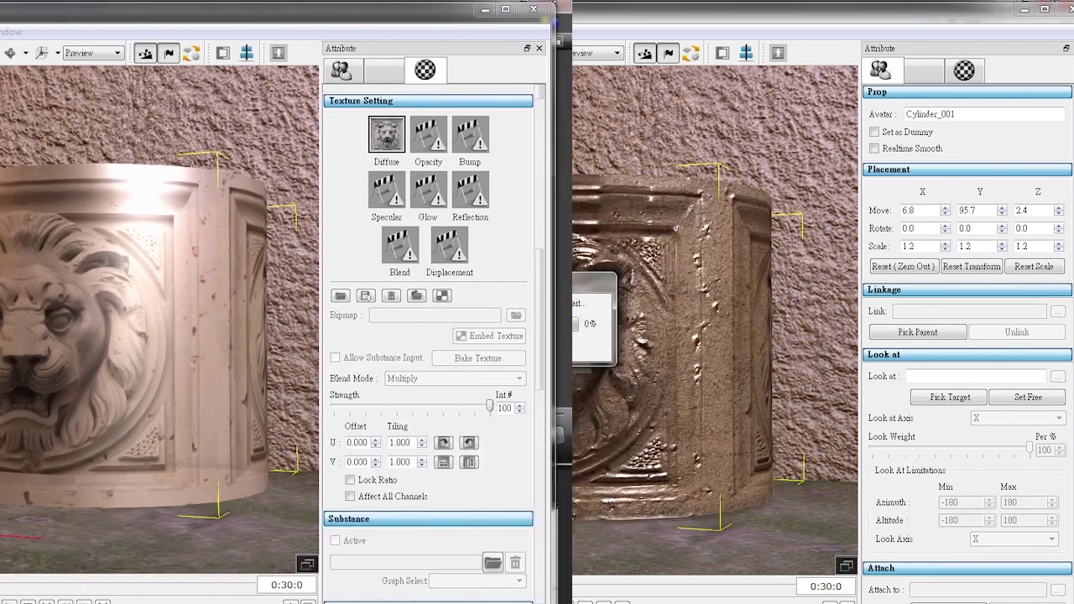
Assign the Bump, Blend, Specular and Reflection images directly to the lion cylinder's matching texture channels.
{"action": "left_click_drag", "start_coordinate": [148, 131], "coordinate": [766, 199]}
{"action": "left_click_drag", "start_coordinate": [966, 142], "coordinate": [970, 140]}
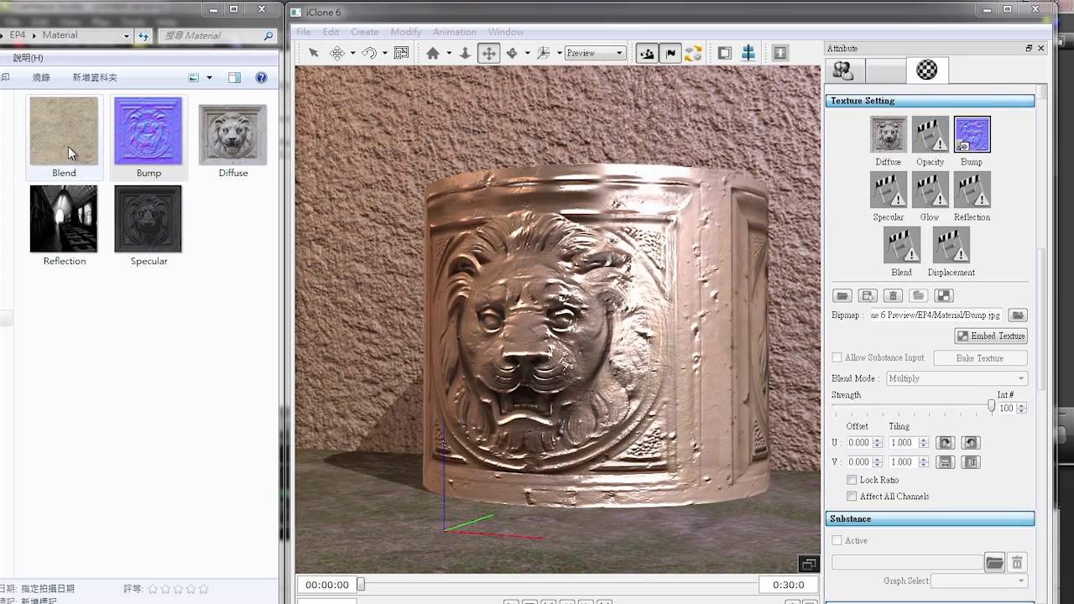
{"action": "left_click_drag", "start_coordinate": [899, 252], "coordinate": [901, 250]}
{"action": "left_click_drag", "start_coordinate": [149, 218], "coordinate": [887, 191]}
{"action": "left_click_drag", "start_coordinate": [63, 218], "coordinate": [934, 212]}
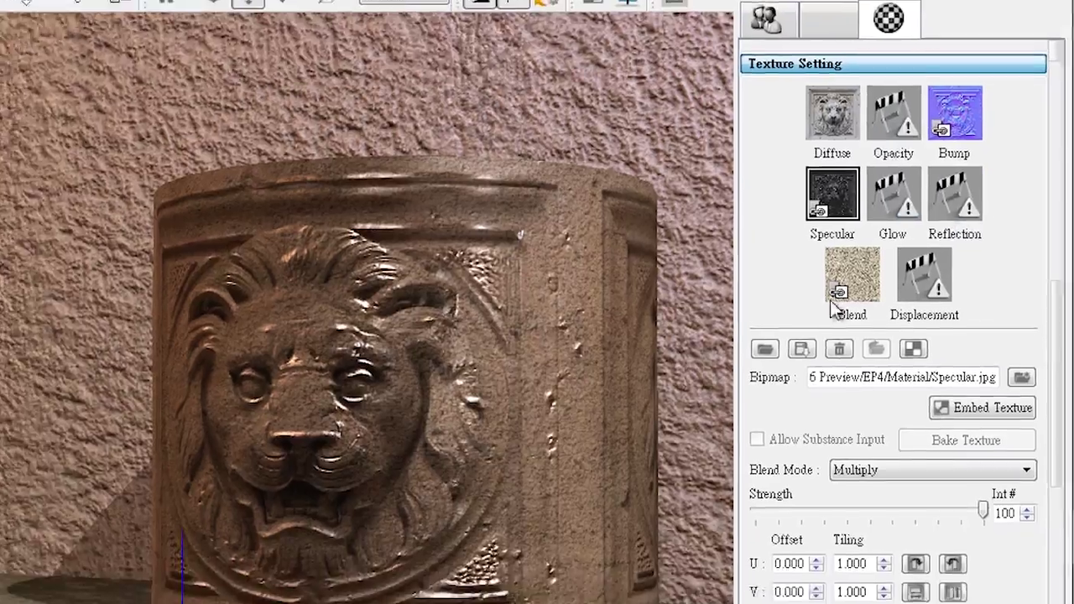
{"action": "left_click", "coordinate": [250, 468]}
{"action": "right_click_drag", "start_coordinate": [532, 362], "coordinate": [489, 382]}
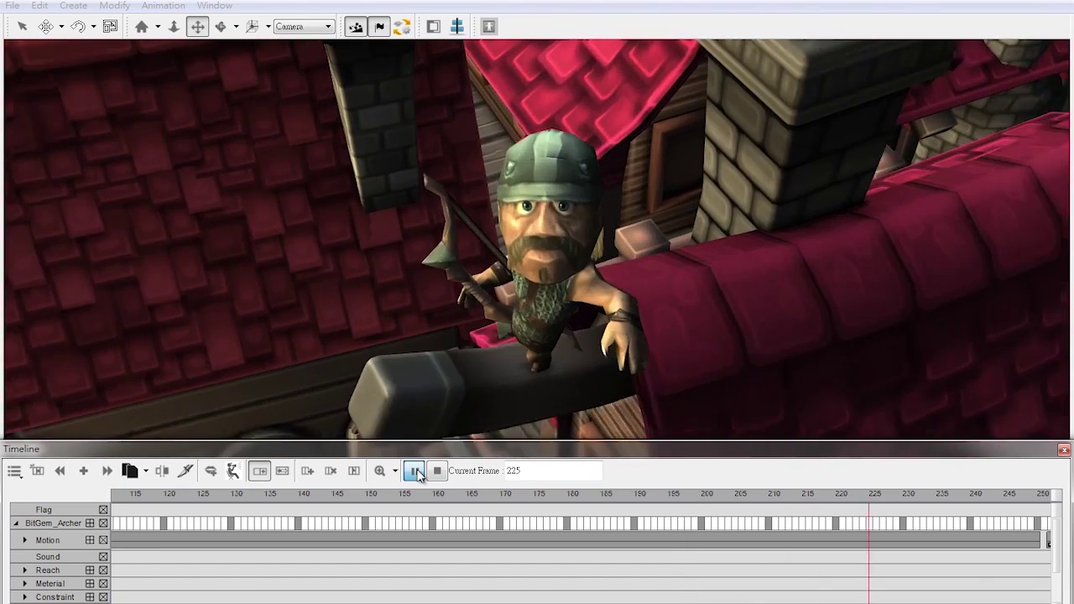
Pause the playback and bring the Run_02 clip on the BitGem_Archer motion track into the timeline.
{"action": "left_click", "coordinate": [415, 471]}
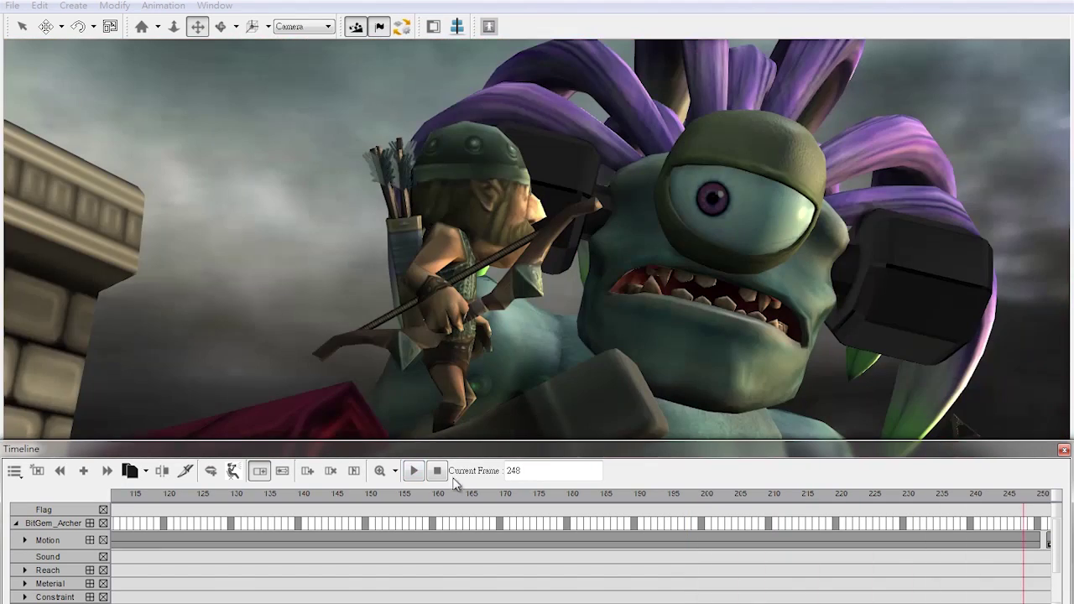
{"action": "left_click_drag", "start_coordinate": [659, 518], "coordinate": [55, 545], "text": "alt"}
{"action": "left_click", "coordinate": [461, 520]}
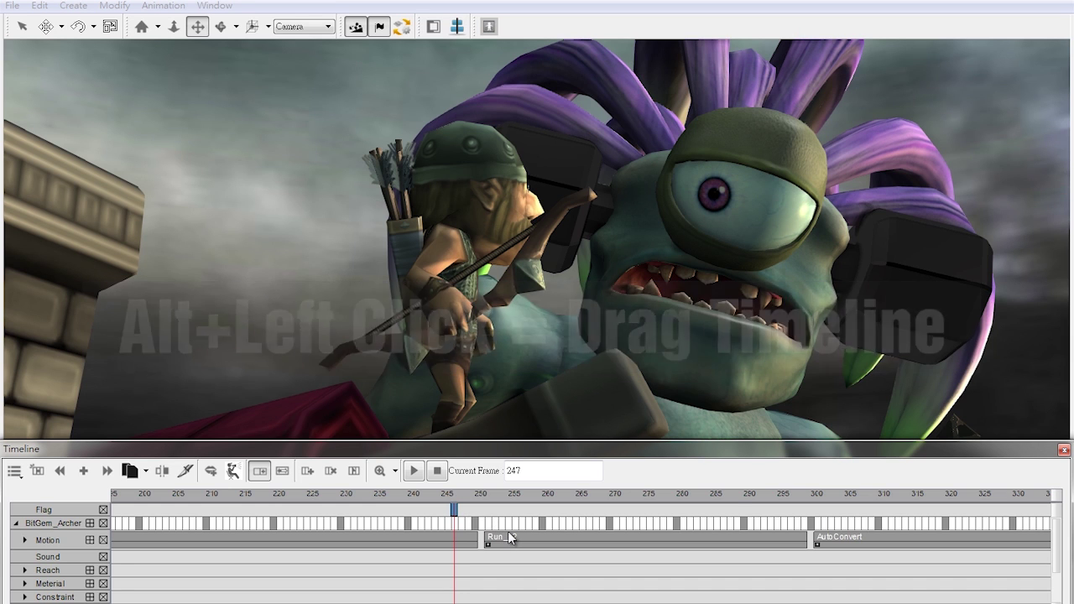
Enlarge the timeline tracks, scrub through the archer's Run_02 clip and advance the timeline to the AutoConvert clip.
{"action": "scroll", "coordinate": [502, 537], "scroll_direction": "up", "scroll_amount": 4, "text": "ctrl"}
{"action": "left_click_drag", "start_coordinate": [493, 540], "coordinate": [511, 599], "text": "alt"}
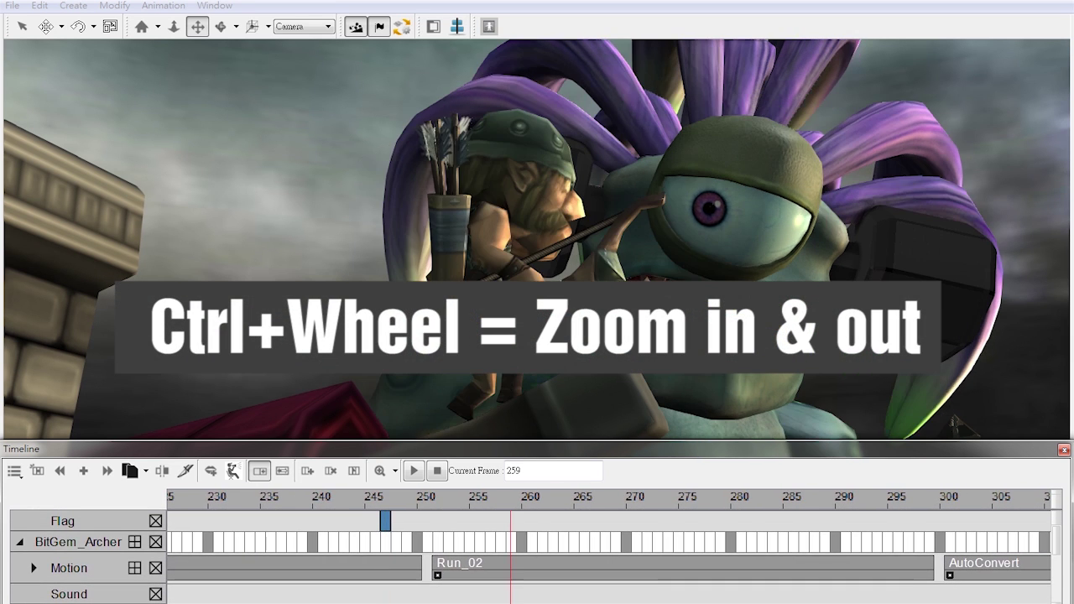
{"action": "left_click", "coordinate": [356, 524]}
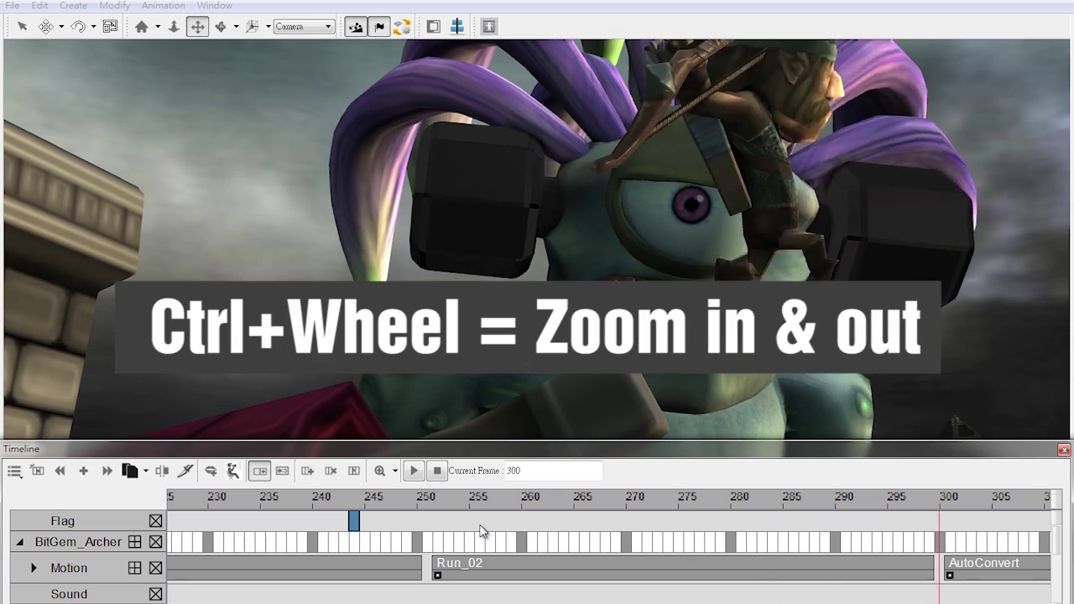
{"action": "left_click_drag", "start_coordinate": [479, 523], "coordinate": [105, 553], "text": "alt"}
{"action": "left_click_drag", "start_coordinate": [487, 529], "coordinate": [328, 546]}
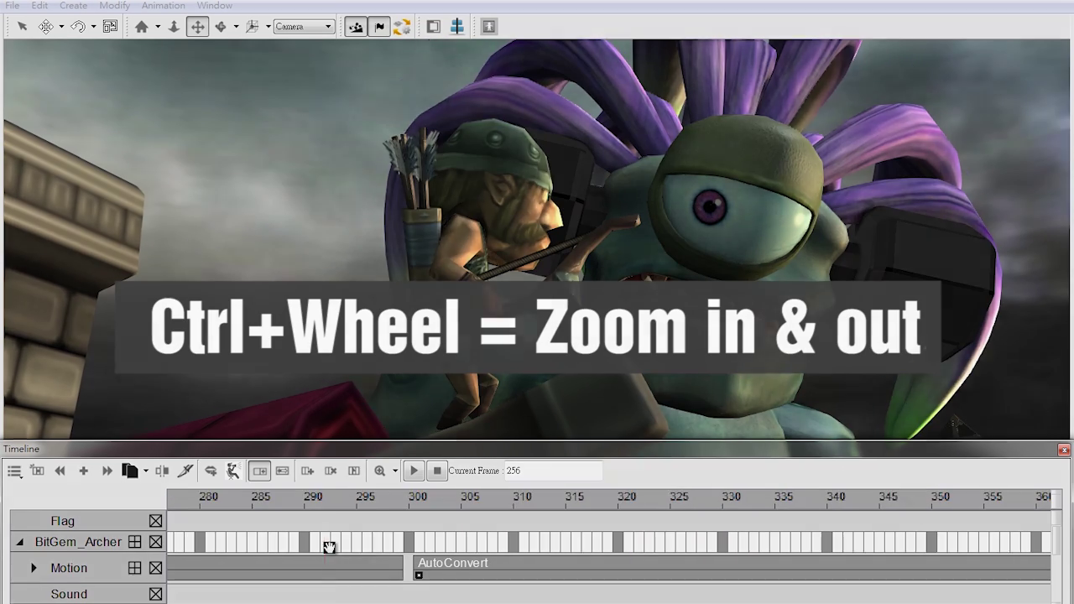